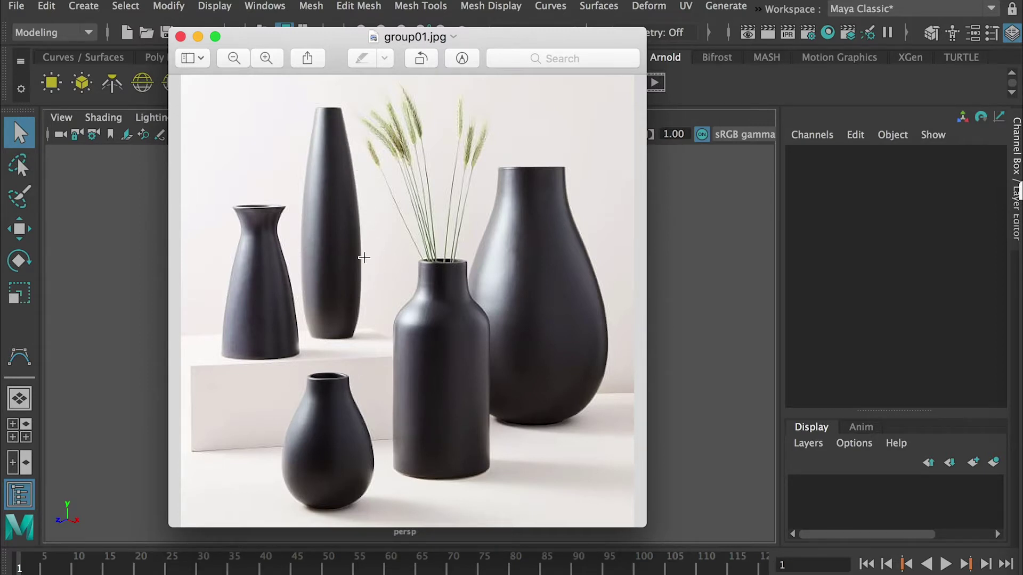
Put away the group01.jpg vase reference photo and bring Maya's empty perspective viewport back to the front
click(711, 259)
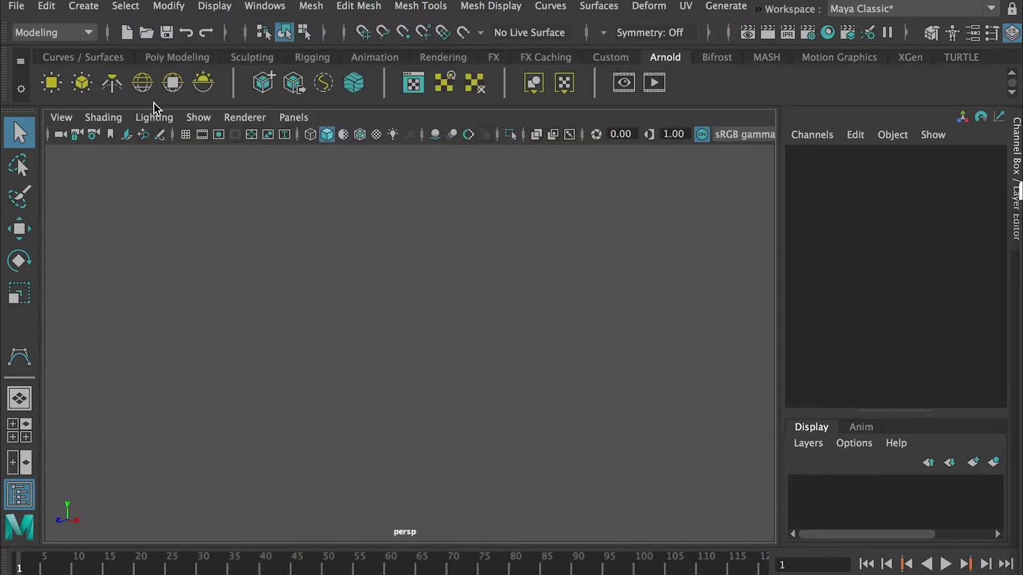
Activate the CV Curve Tool from Create > Curve Tools and switch to the four-view layout
click(83, 8)
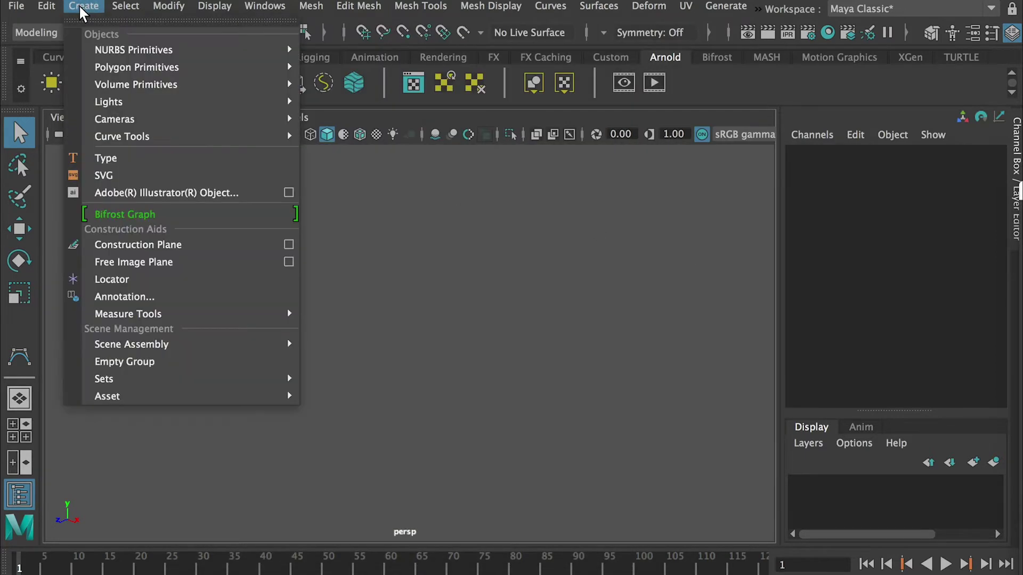
mouse_move(94, 70)
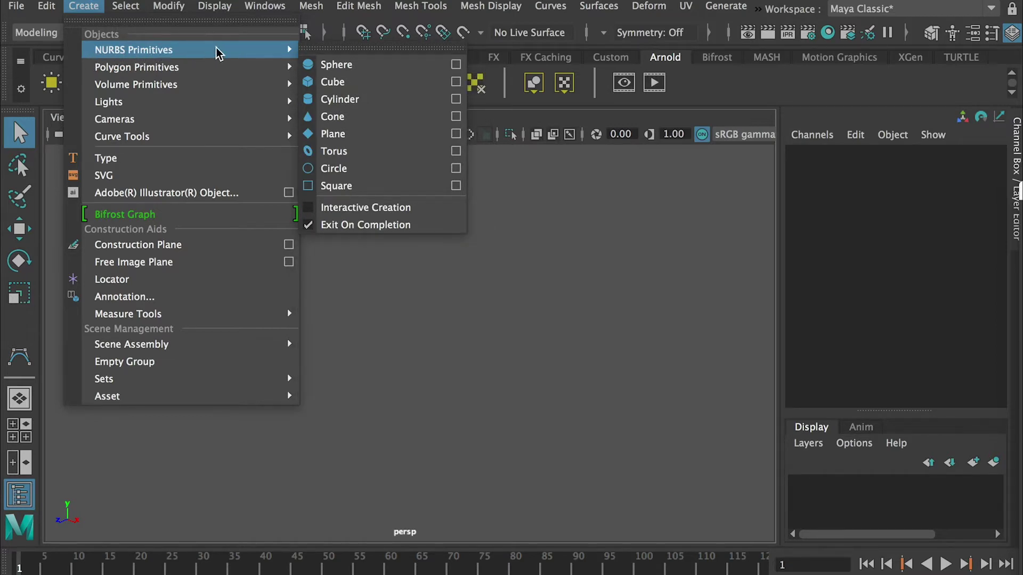
mouse_move(161, 70)
mouse_move(157, 88)
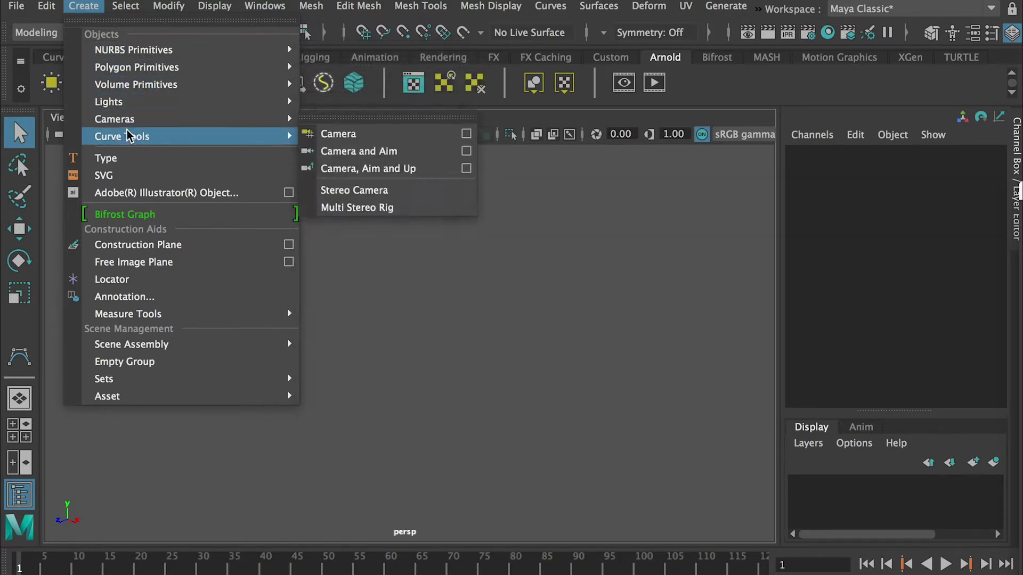
mouse_move(130, 138)
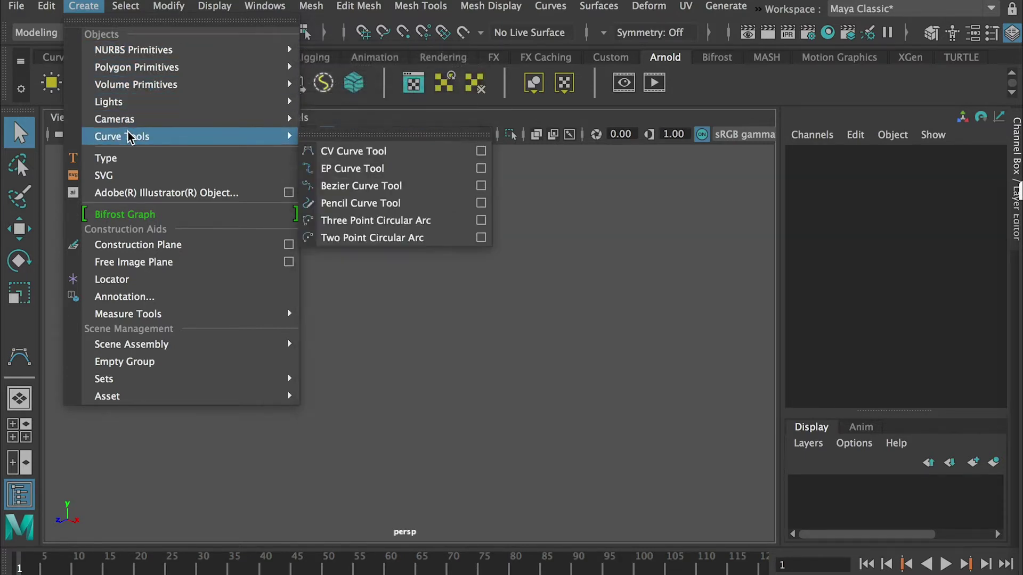
click(354, 152)
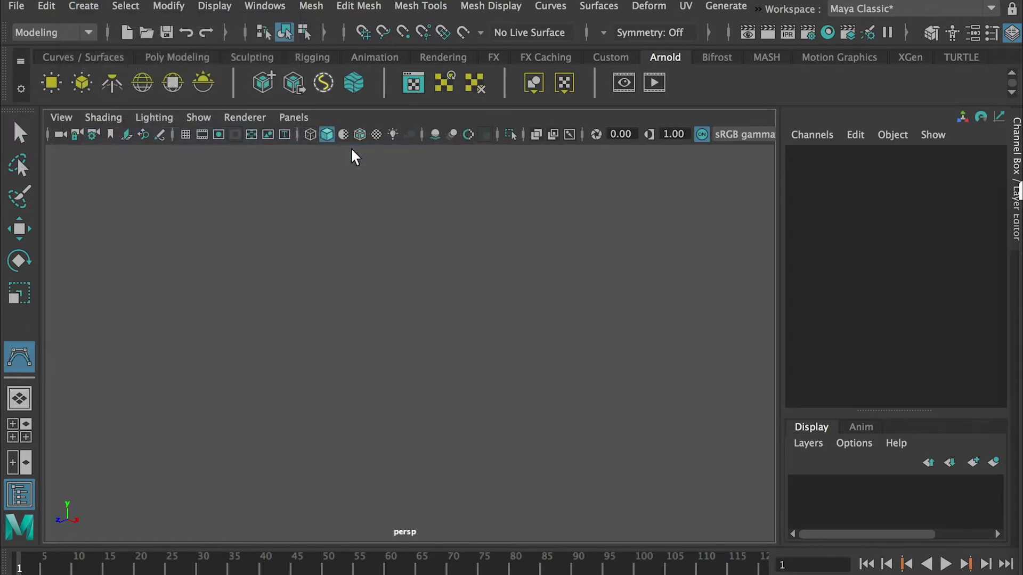
click(20, 429)
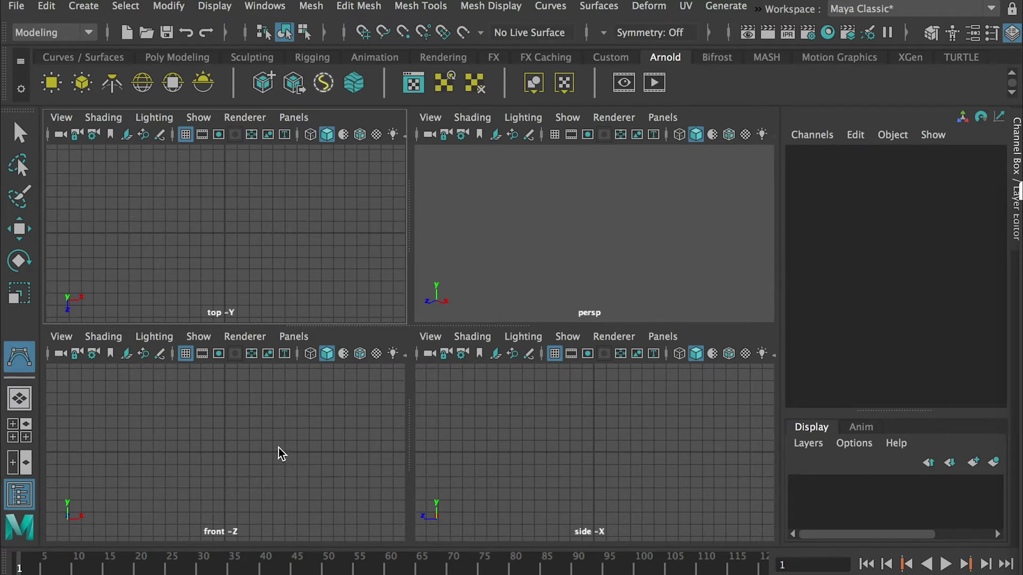
Maximize and frame the front view after glancing at the vase reference photo
key(space)
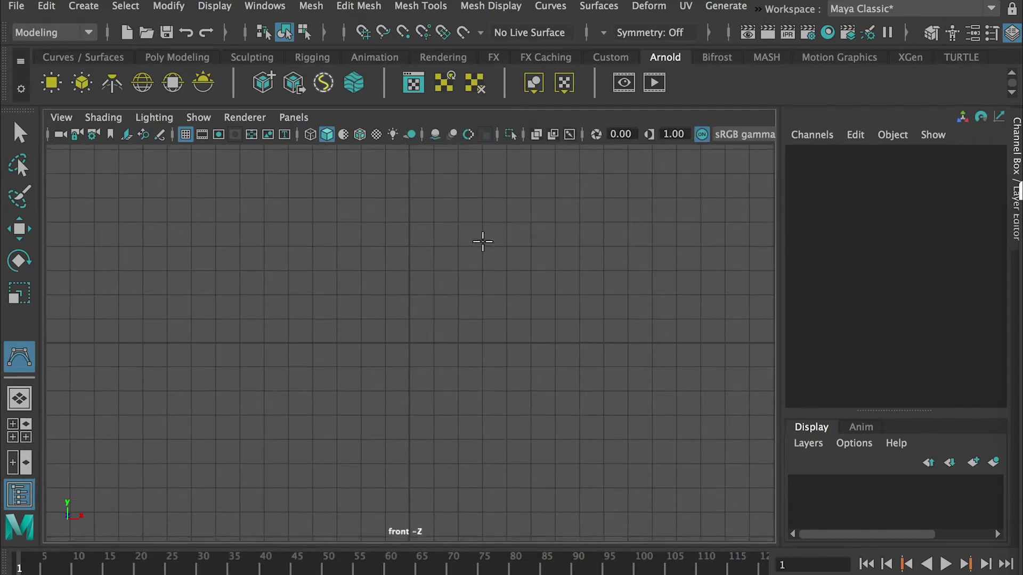
alt+middle_drag(482, 237, 430, 318)
key(super+Tab)
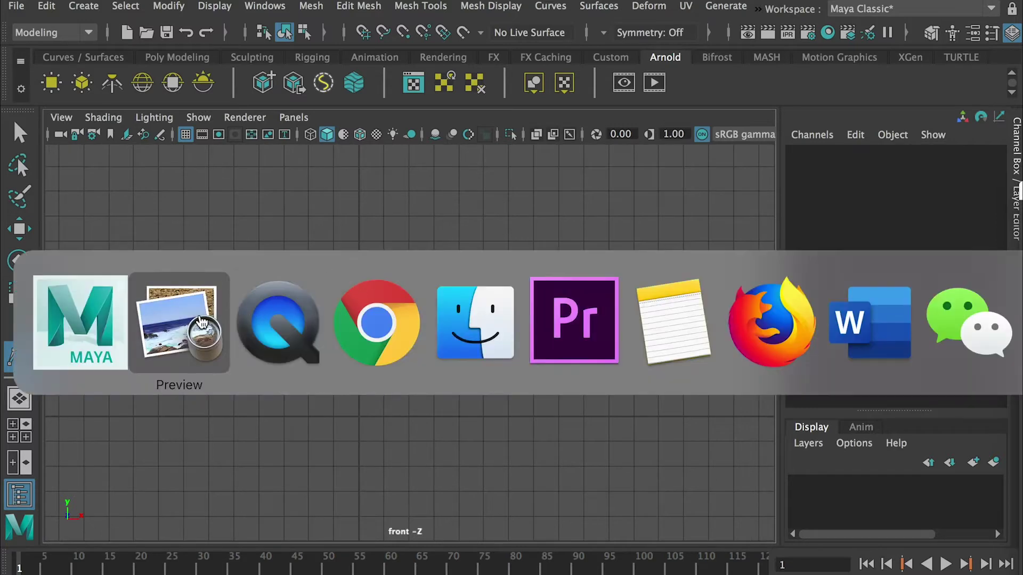
click(178, 323)
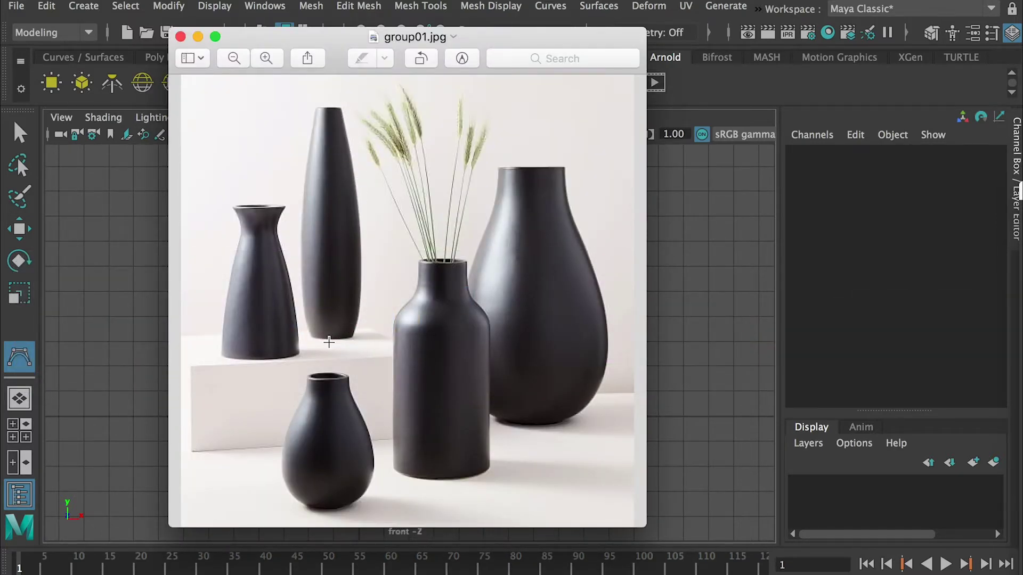
key(super+Tab)
scroll(533, 272, down, 5)
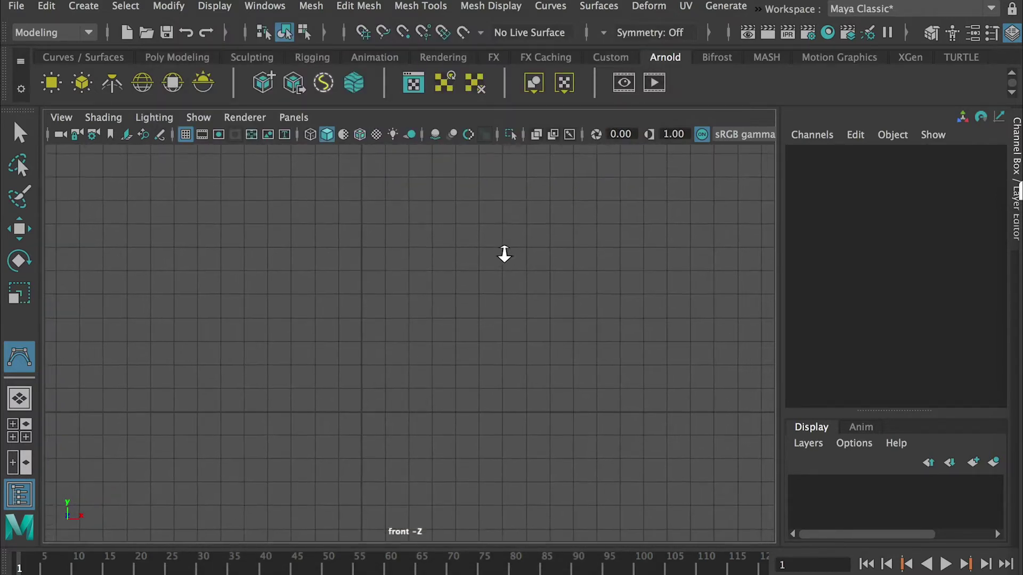
scroll(381, 182, up, 1)
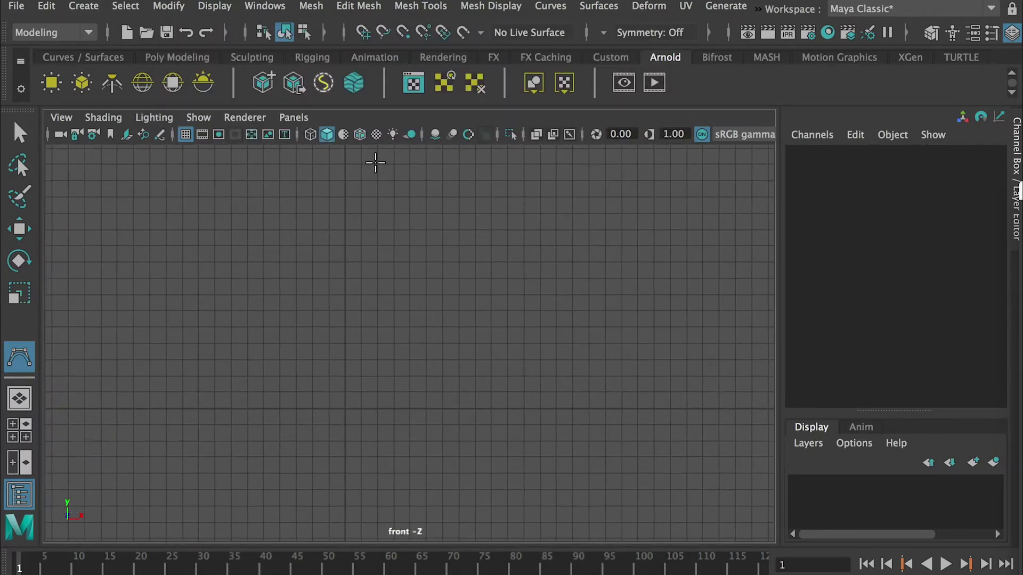
Place the first five profile points down the vase outline, starting at its top
click(384, 160)
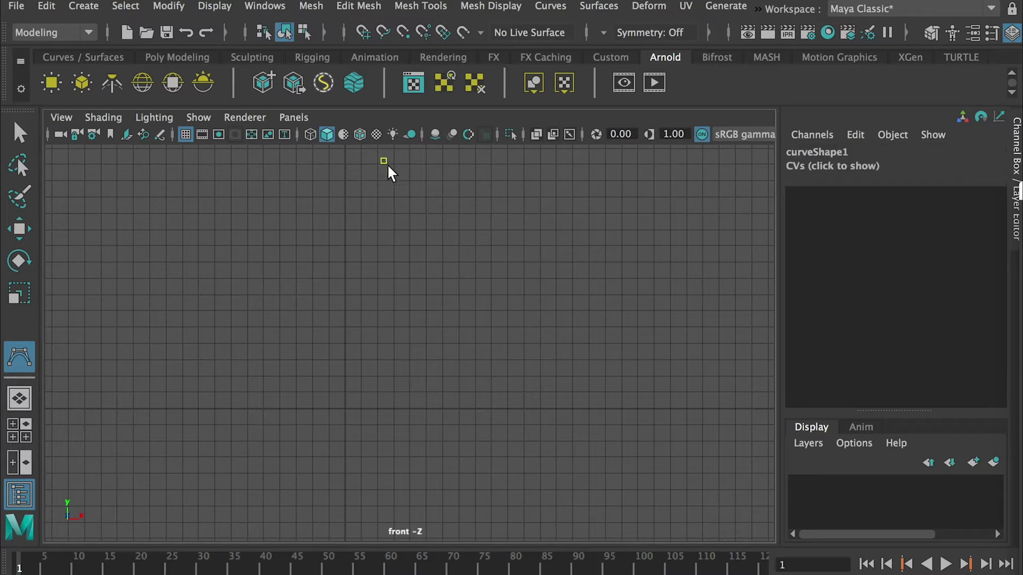
click(420, 232)
click(439, 351)
click(433, 491)
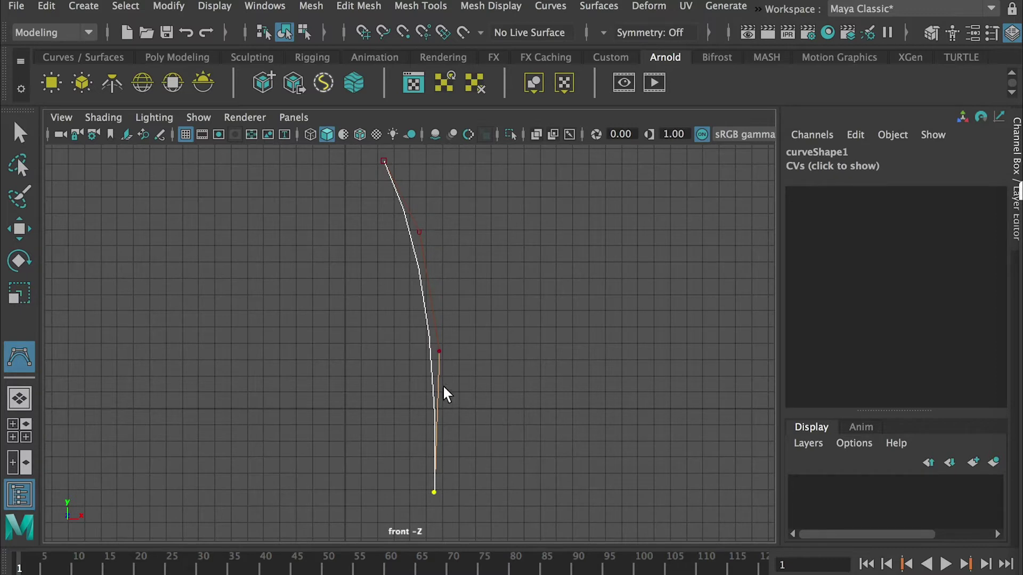
alt+middle_drag(487, 423, 503, 359)
scroll(457, 450, up, 1)
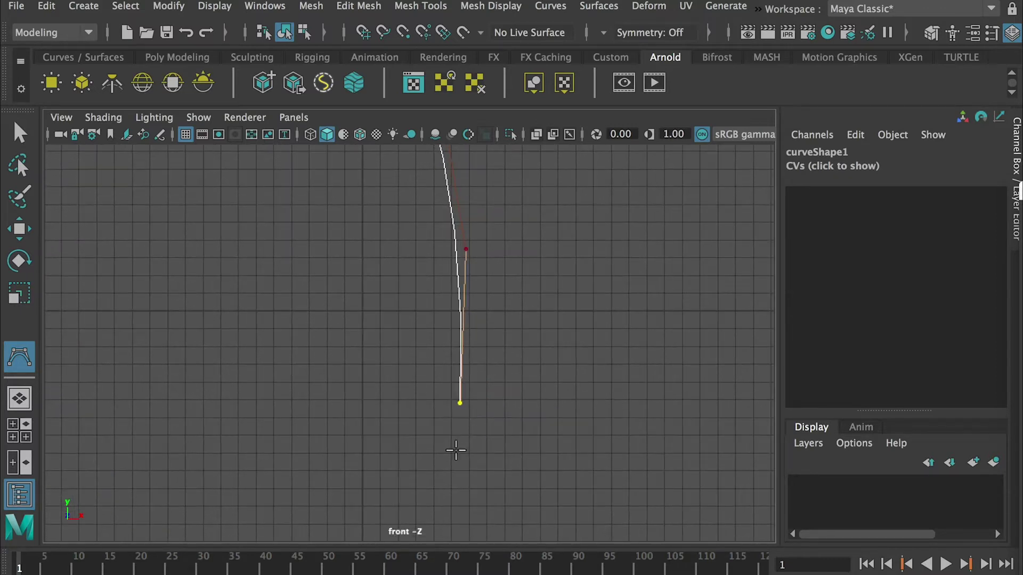
click(452, 515)
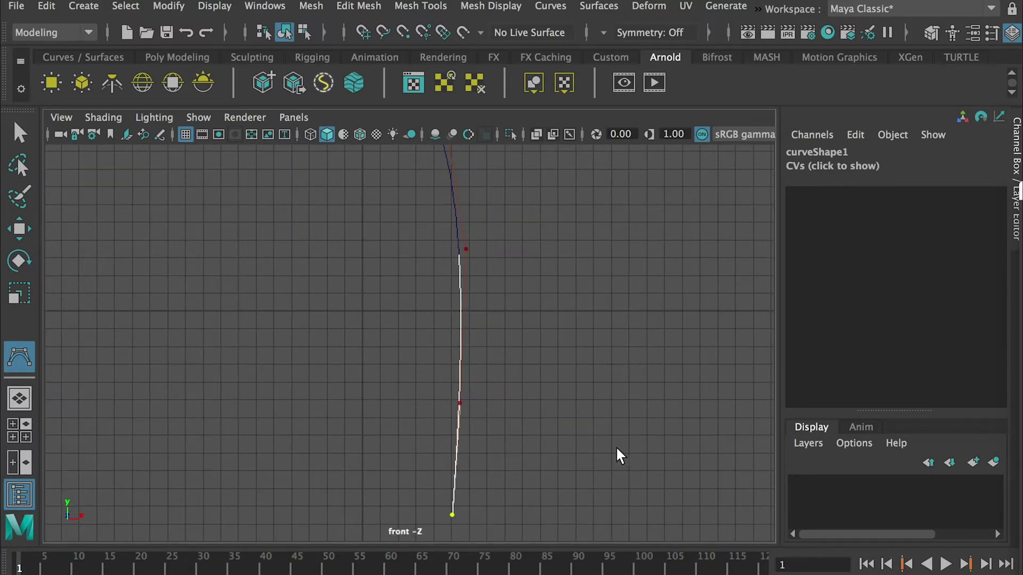
scroll(536, 402, down, 3)
alt+middle_drag(485, 381, 475, 324)
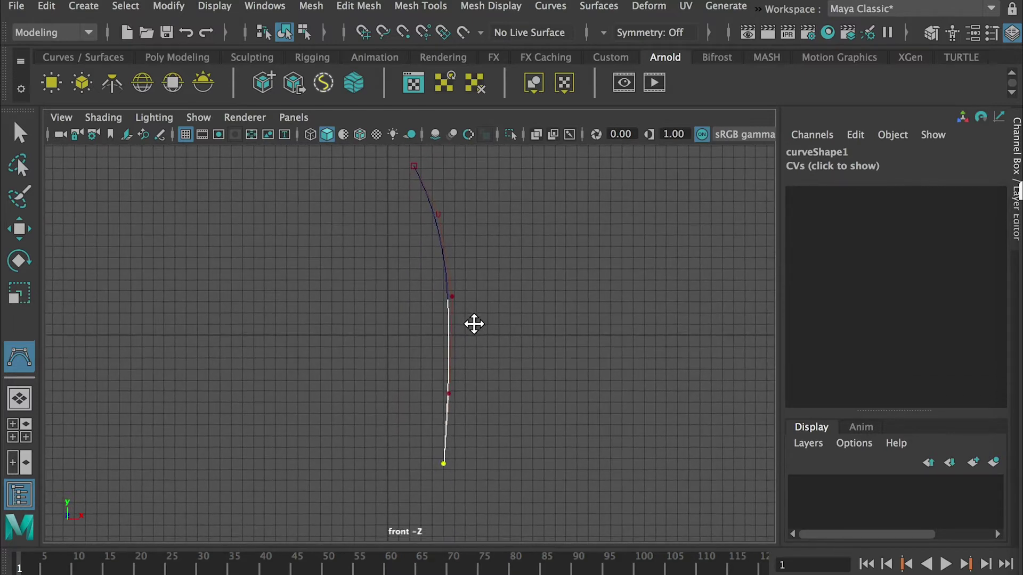
scroll(474, 324, down, 1)
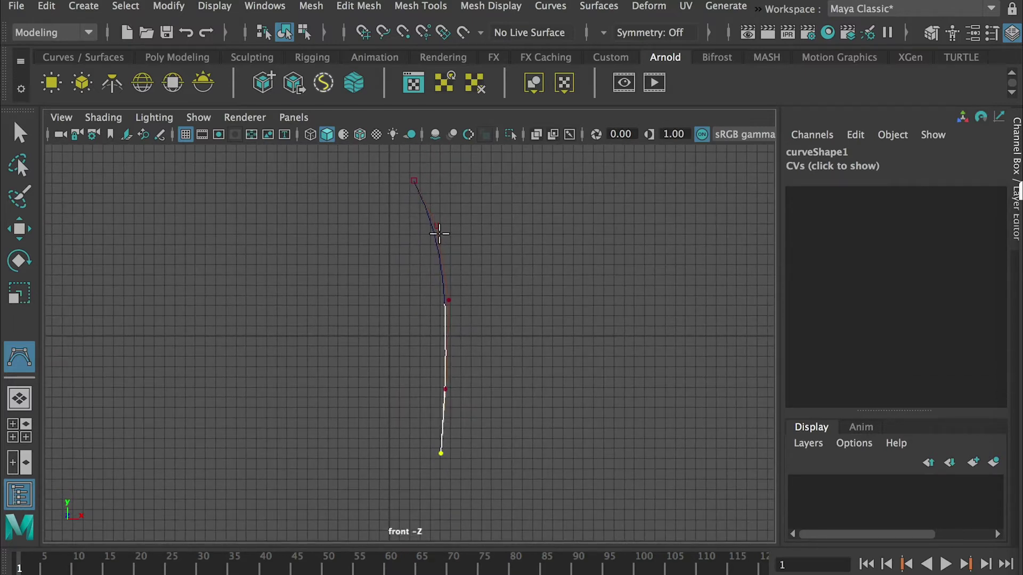
Recheck the reference photo, add the last two base points, and finish curve1
key(super+Tab)
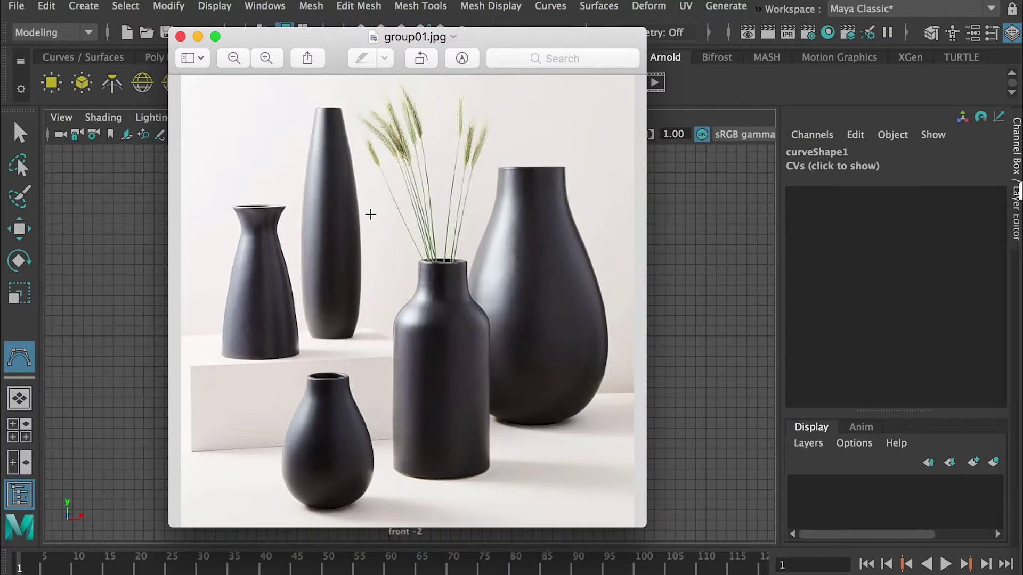
key(super+Tab)
click(429, 477)
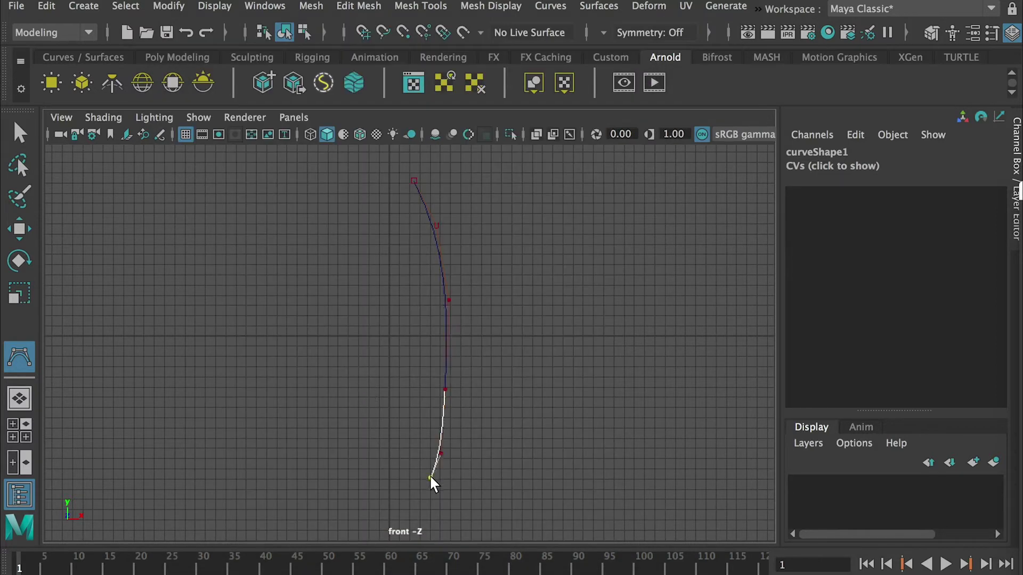
click(423, 487)
key(Return)
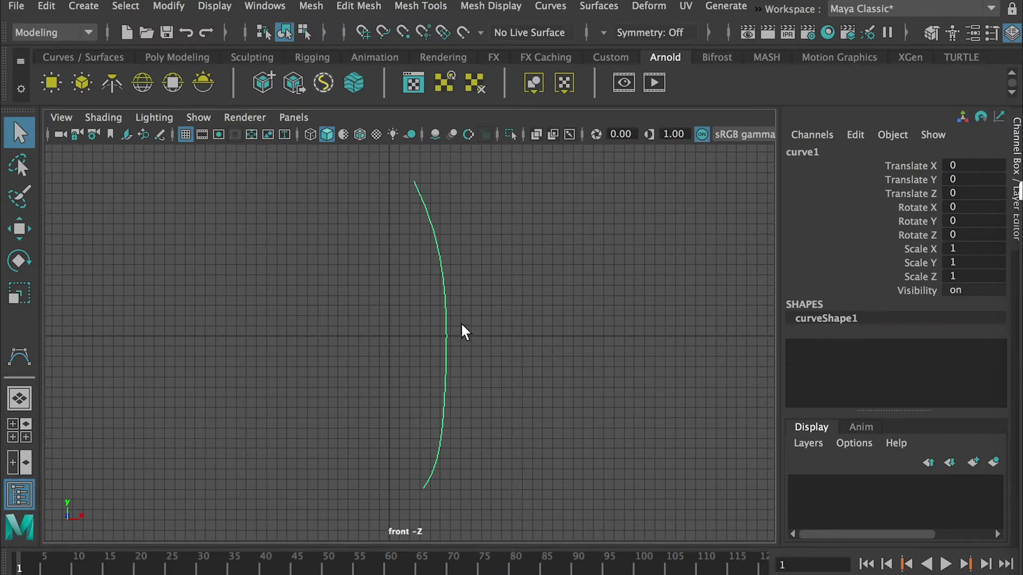
Maximize the perspective view, orbit around the upright curve1, and open the Surfaces menu
key(space)
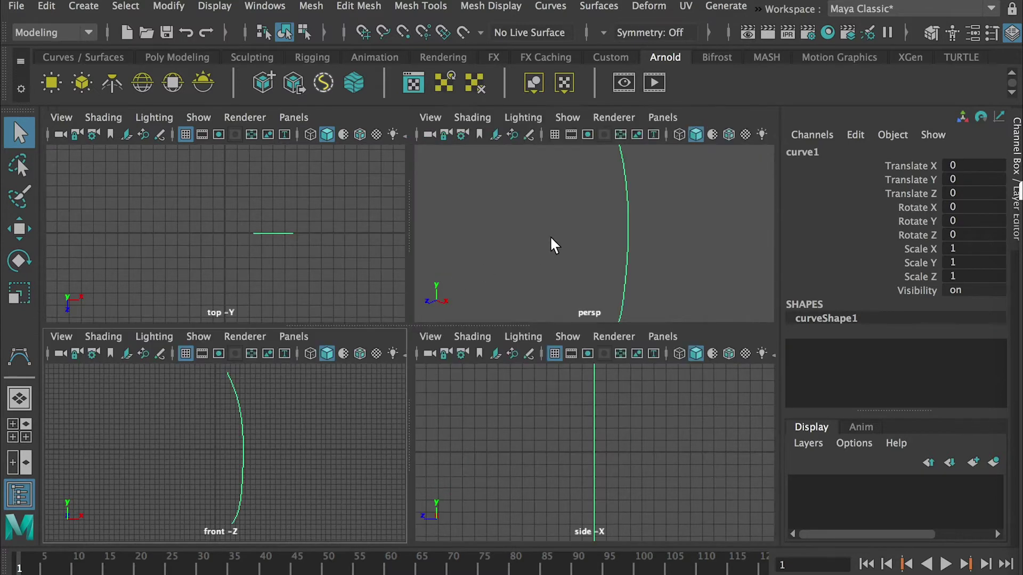
key(space)
alt+drag(414, 352, 460, 265)
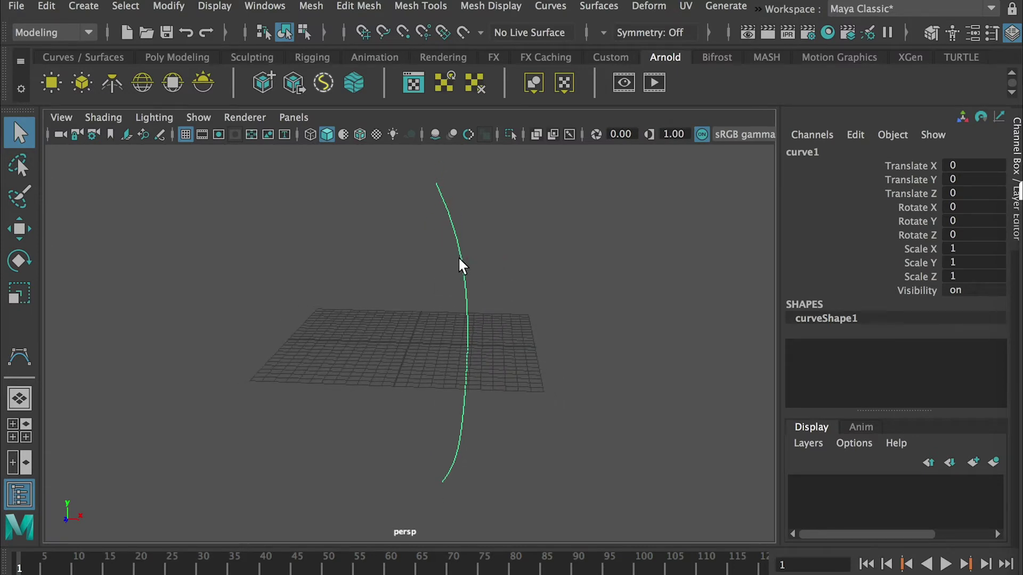
click(605, 8)
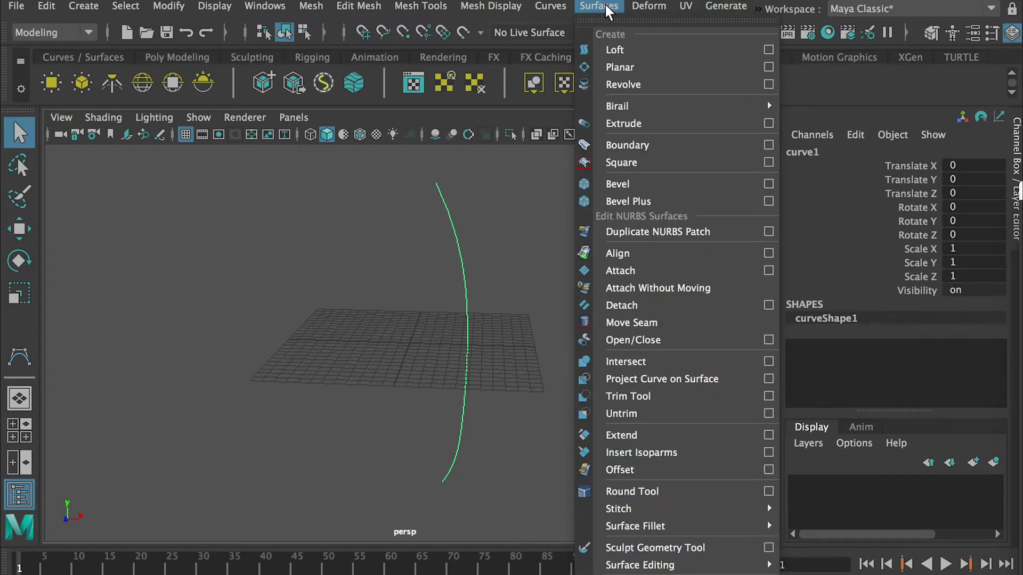
Revolve curve1 around the Y axis with 8 segments, creating revolvedSurface1
click(769, 84)
drag(788, 82, 682, 79)
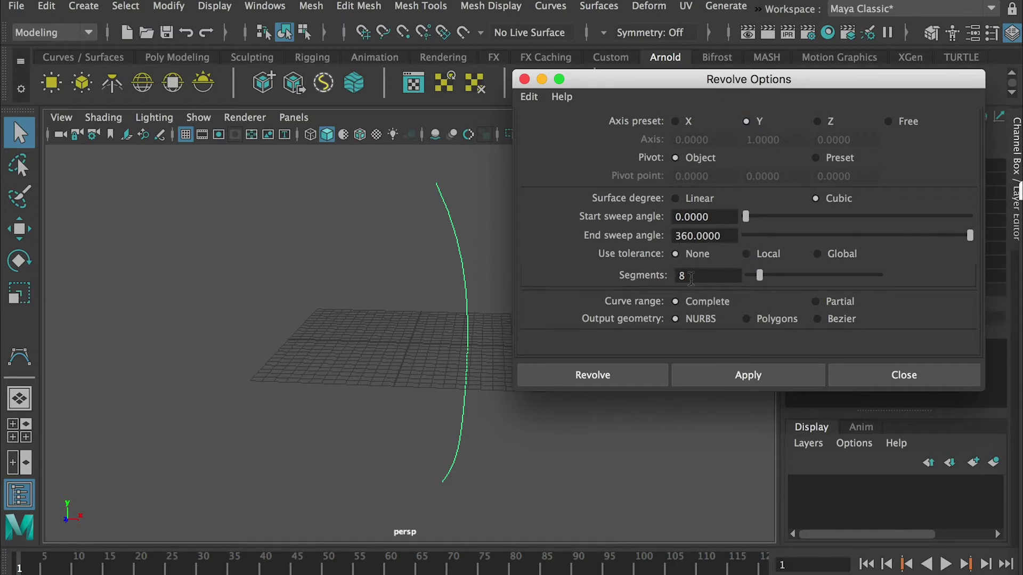
click(709, 275)
double_click(686, 276)
click(614, 378)
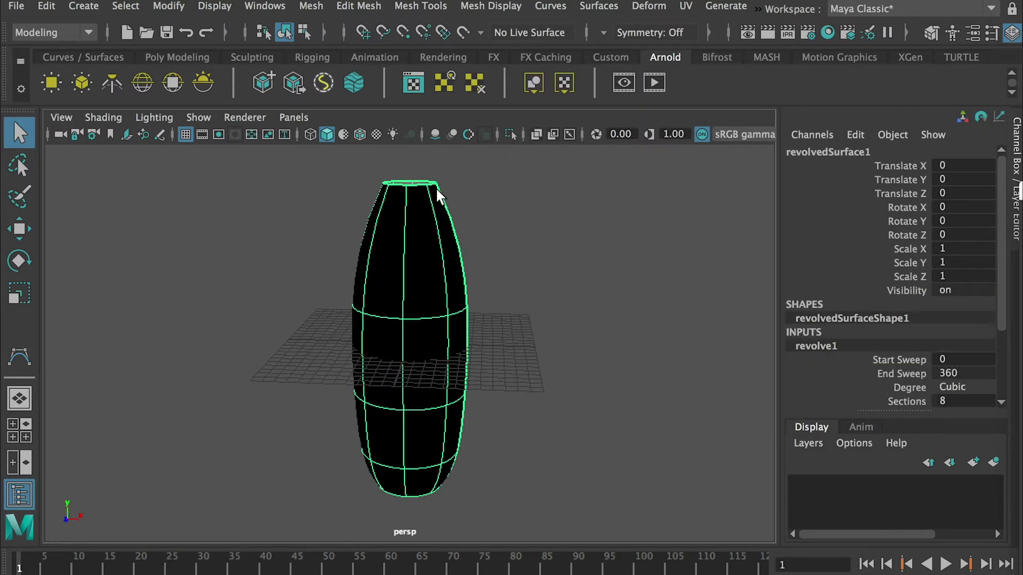
Orbit around the revolved vase, ending with a top-down look into its open mouth
alt+drag(478, 184, 443, 215)
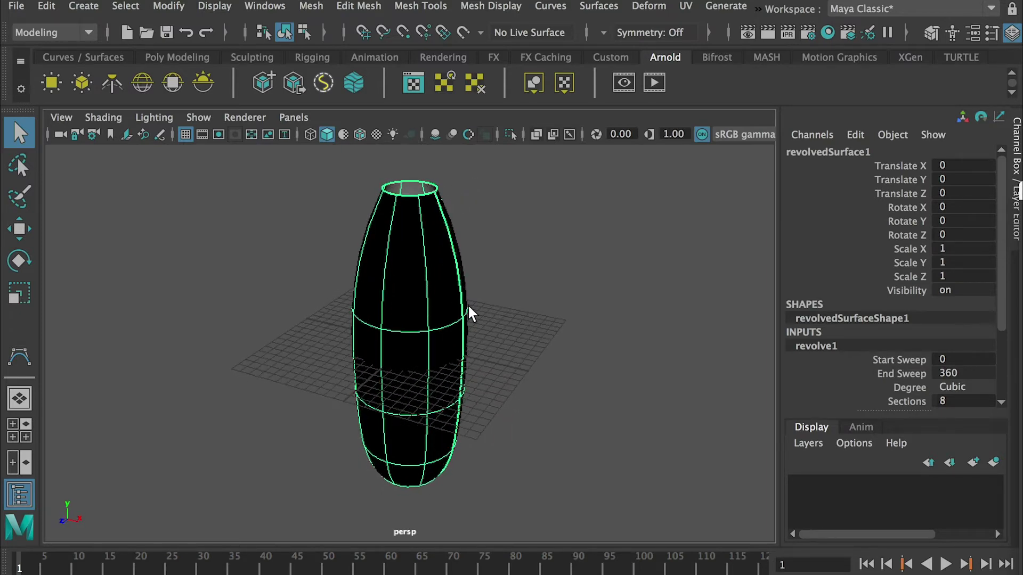
alt+drag(458, 274, 471, 240)
alt+right_drag(470, 240, 530, 298)
alt+drag(529, 298, 424, 400)
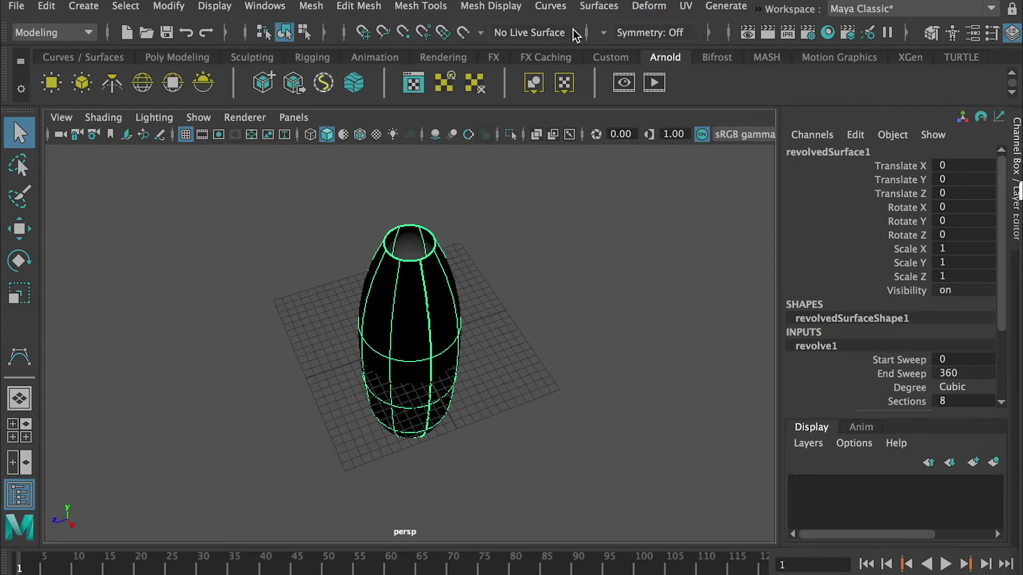
Reverse the vase surface's direction so it shades grey, then orbit to check it
click(599, 5)
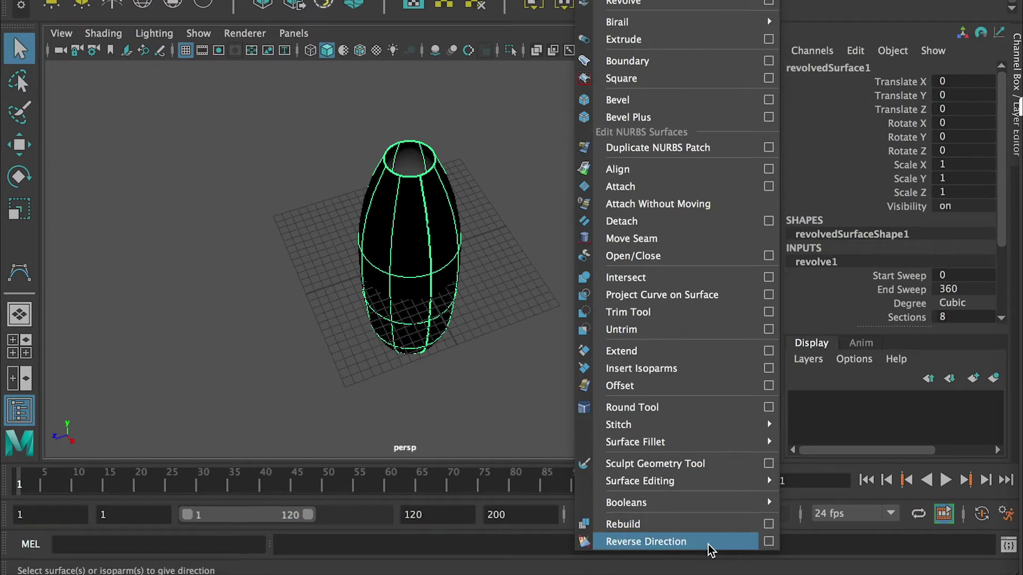
click(710, 550)
alt+drag(495, 256, 493, 358)
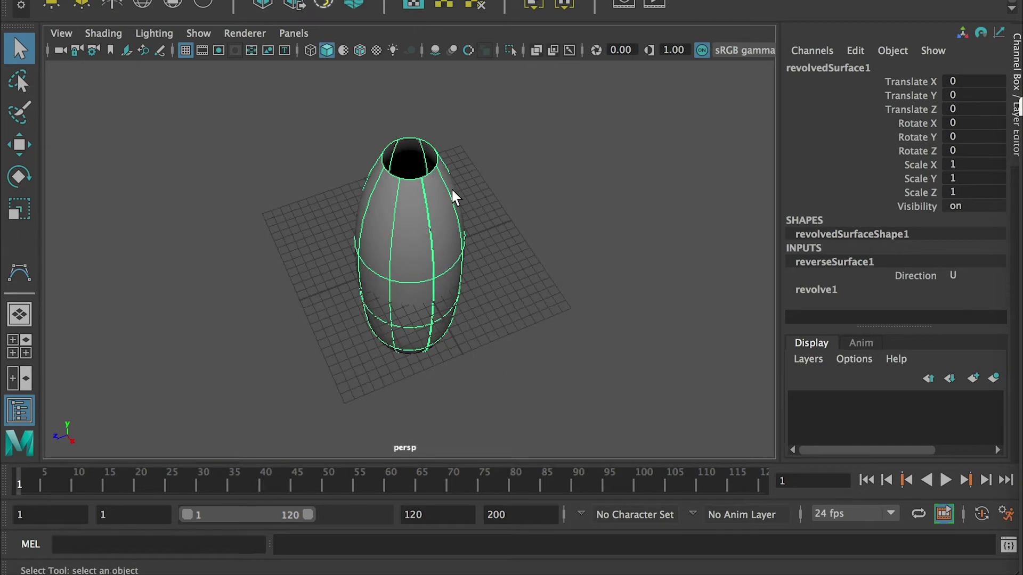
alt+right_drag(417, 184, 479, 258)
Open the Outliner and move revolvedSurface1 aside along X, away from curve1
alt+drag(479, 258, 405, 223)
drag(783, 23, 785, 84)
click(755, 214)
alt+right_drag(559, 232, 509, 205)
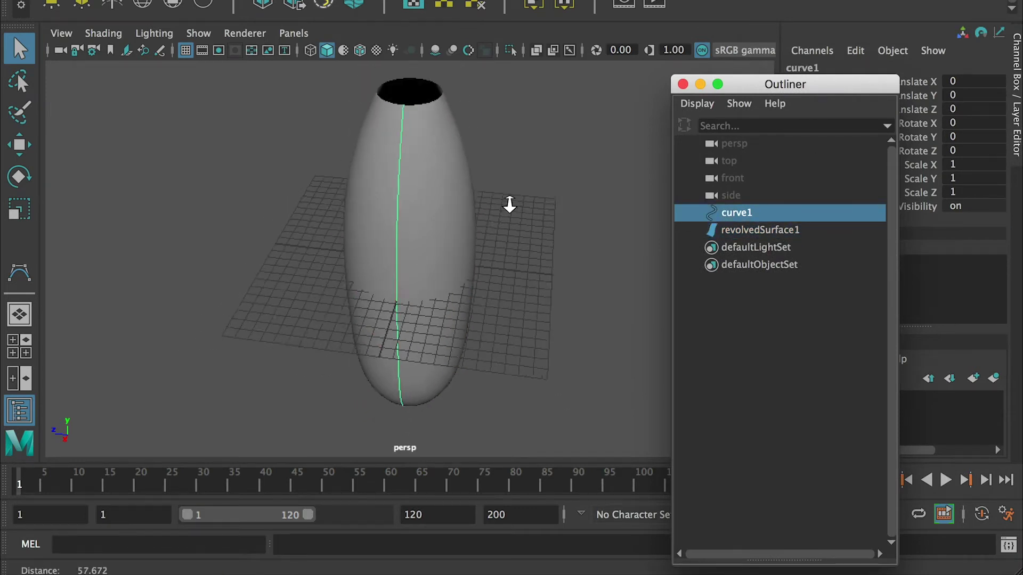
alt+drag(508, 206, 355, 230)
key(w)
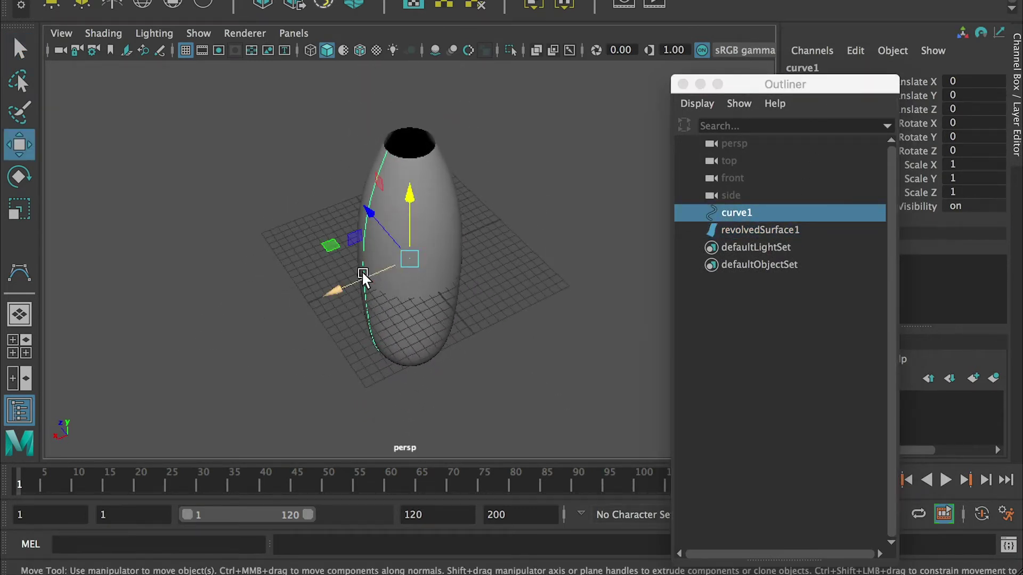
drag(366, 290, 301, 306)
key(ctrl+z)
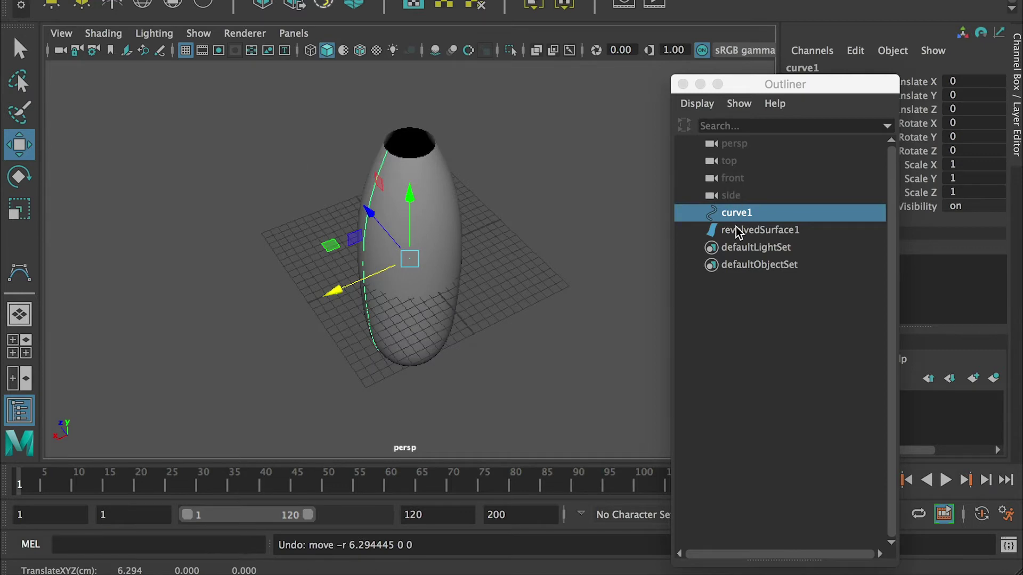
click(740, 230)
drag(380, 278, 322, 171)
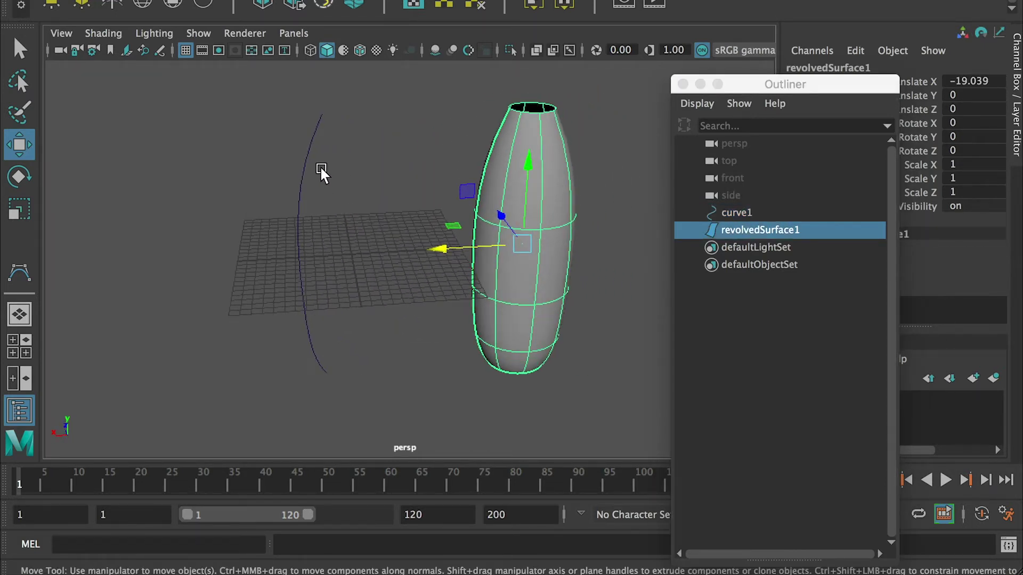
Drag curve1's control vertices to widen the vase shoulder and taper it toward the base
click(319, 185)
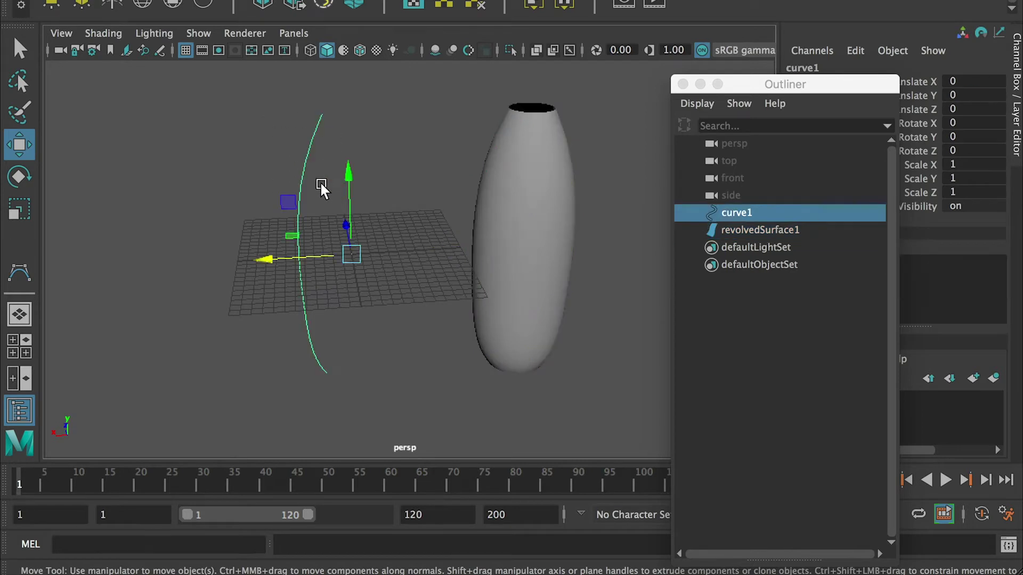
right_click(305, 164)
click(237, 169)
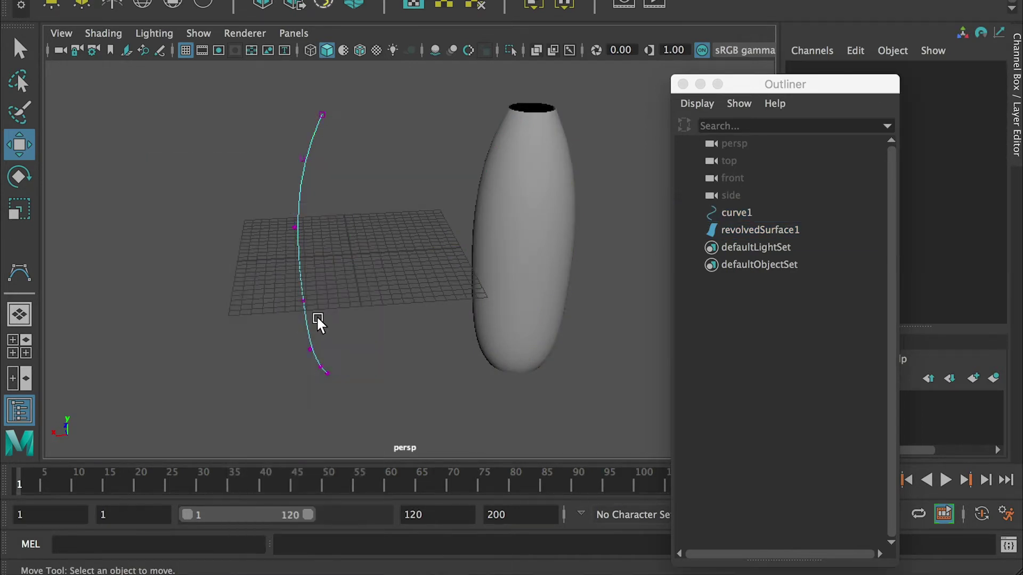
drag(272, 137, 320, 197)
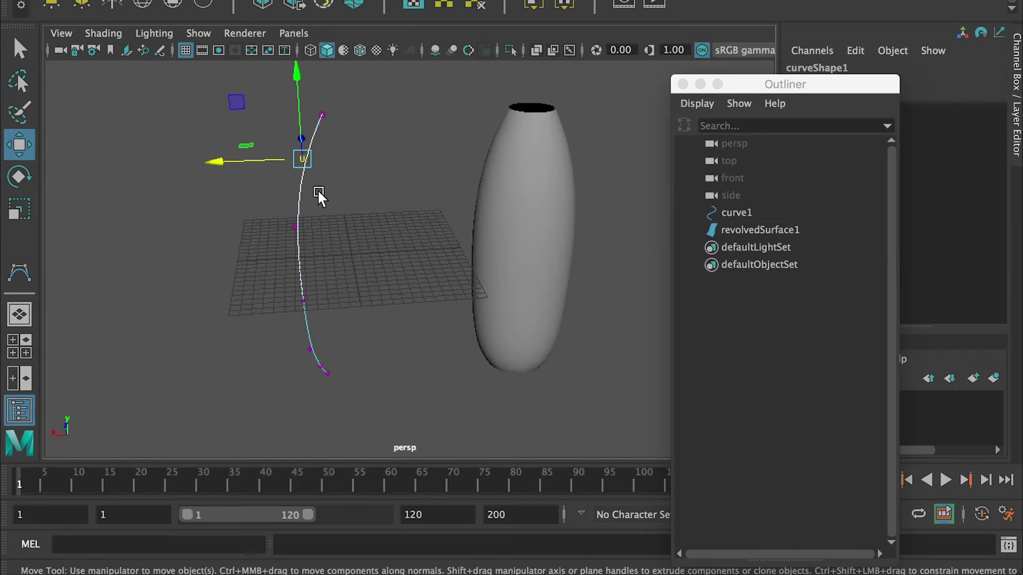
drag(231, 161, 179, 162)
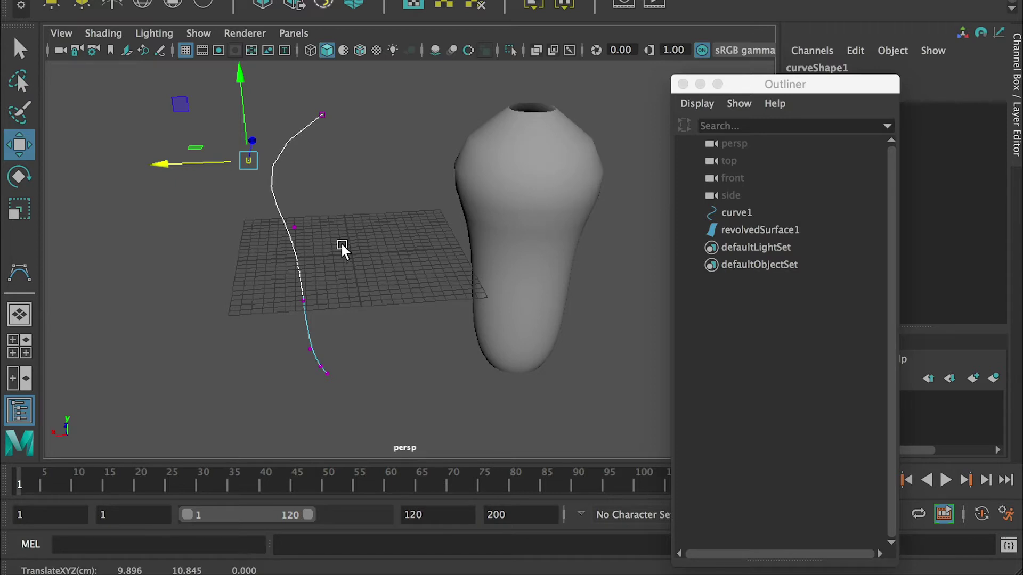
drag(327, 208, 207, 242)
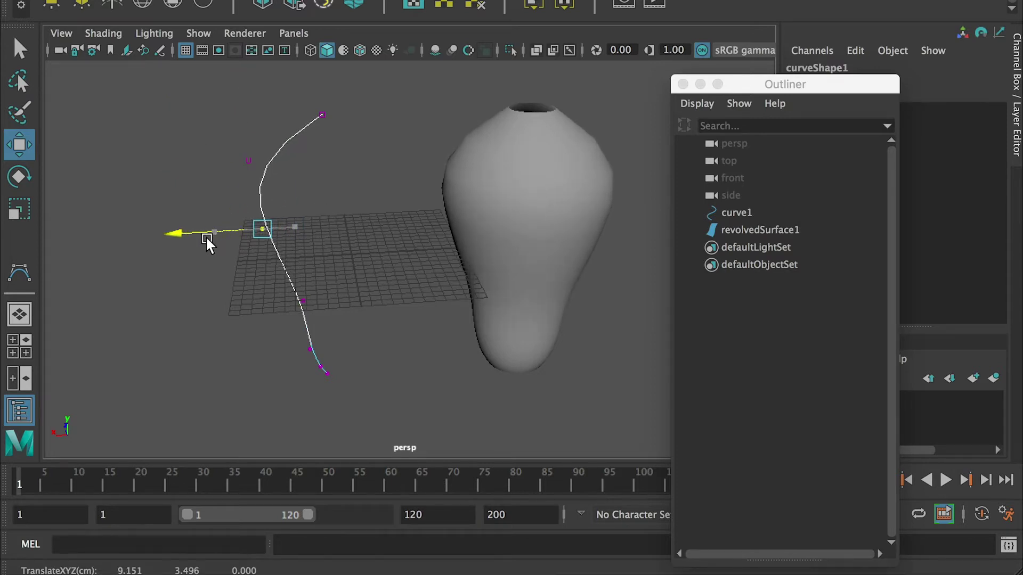
drag(306, 276, 276, 295)
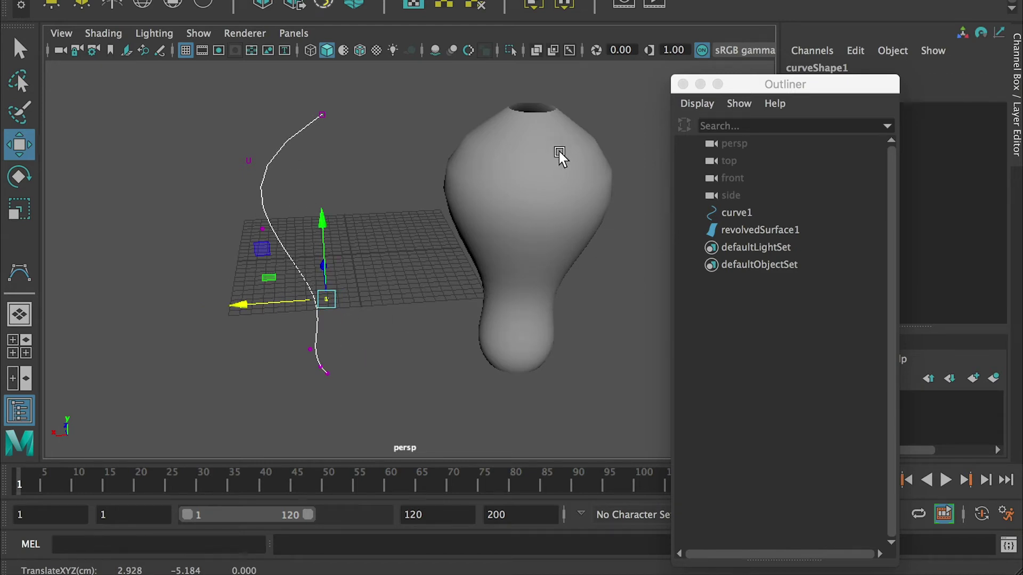
mouse_move(298, 303)
mouse_down()
mouse_move(206, 301)
mouse_move(297, 292)
mouse_up()
key(ctrl+z)
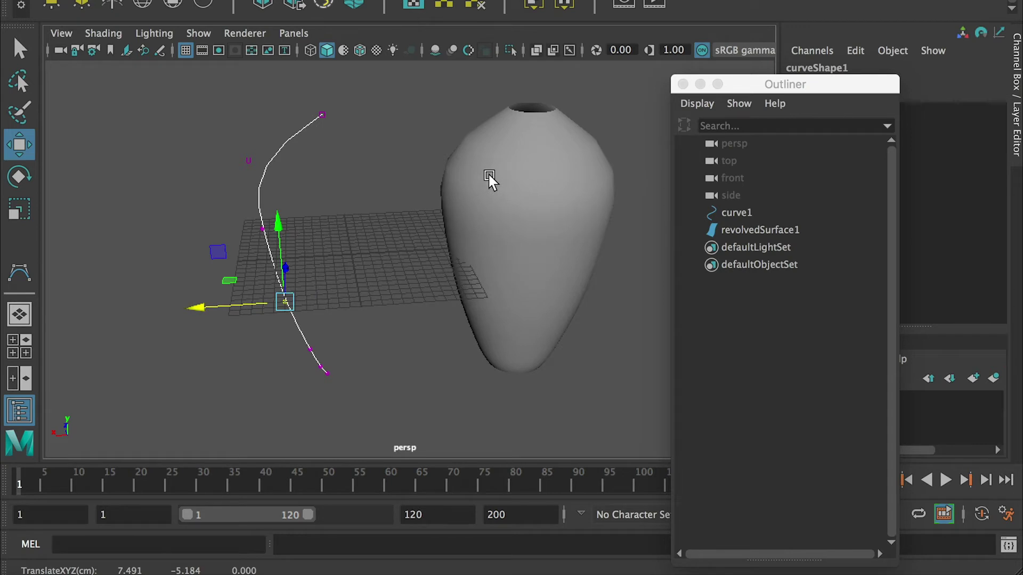
mouse_move(224, 302)
mouse_down()
mouse_move(233, 303)
mouse_move(223, 302)
mouse_up()
right_drag(512, 160, 596, 129)
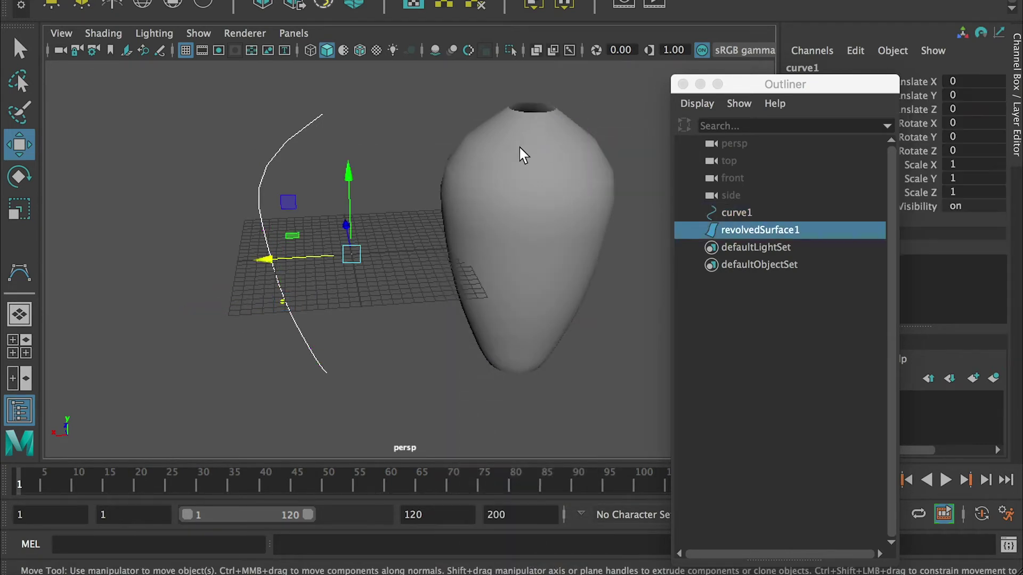
click(520, 153)
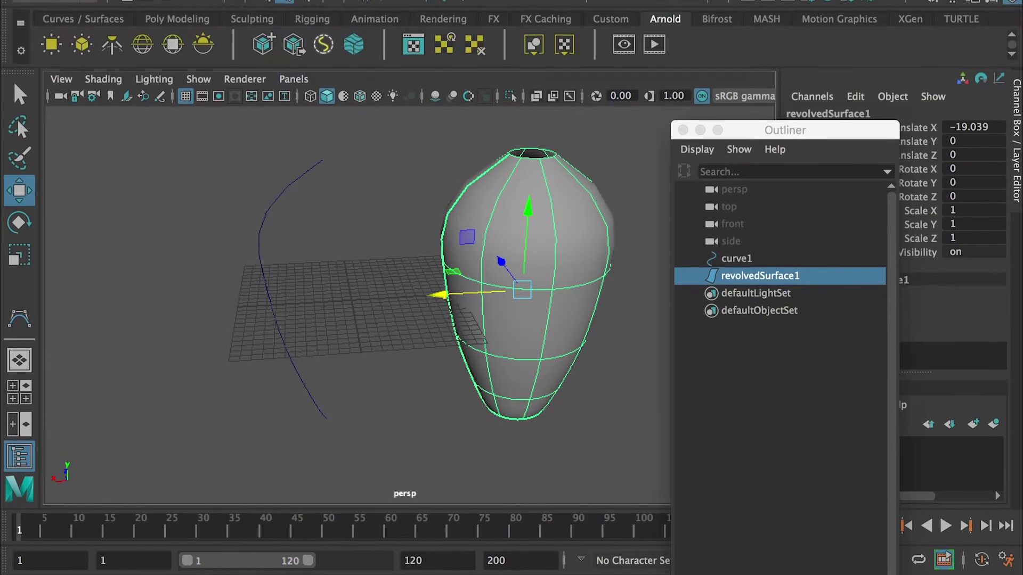
Apply Modify > Freeze Transformations and Edit > Delete by Type > History to the vase
click(168, 6)
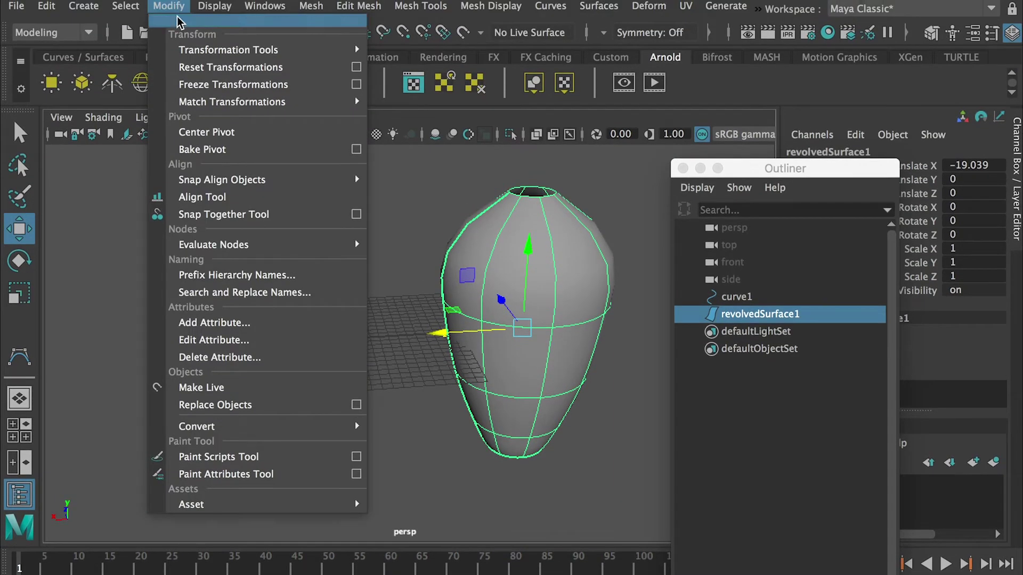
click(265, 85)
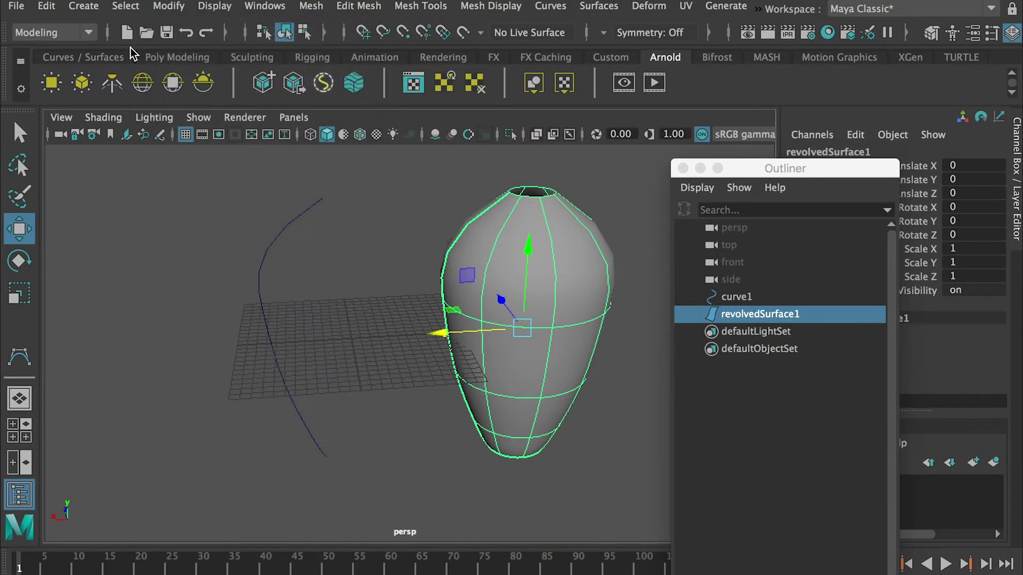
click(48, 8)
mouse_move(109, 213)
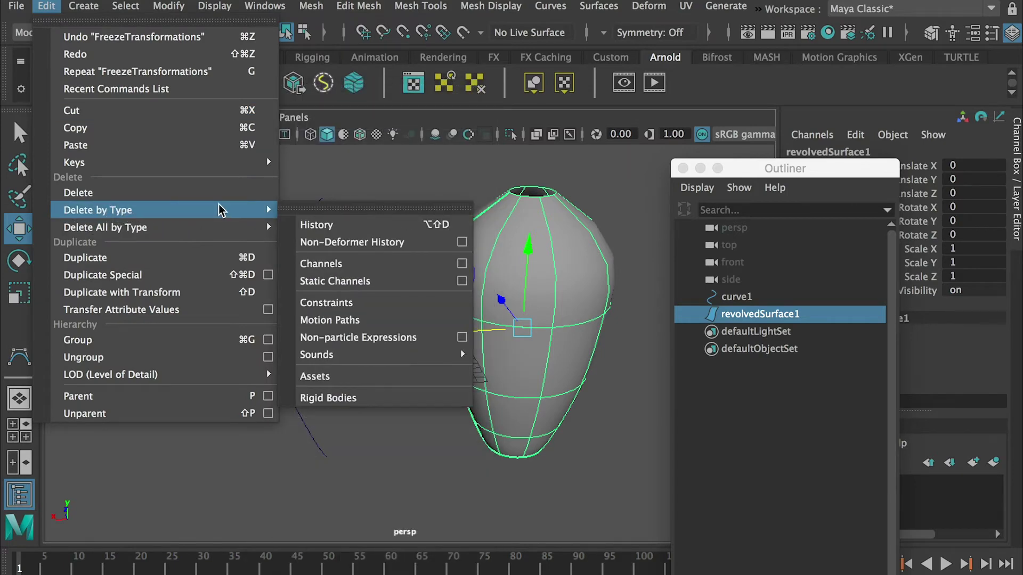
click(353, 225)
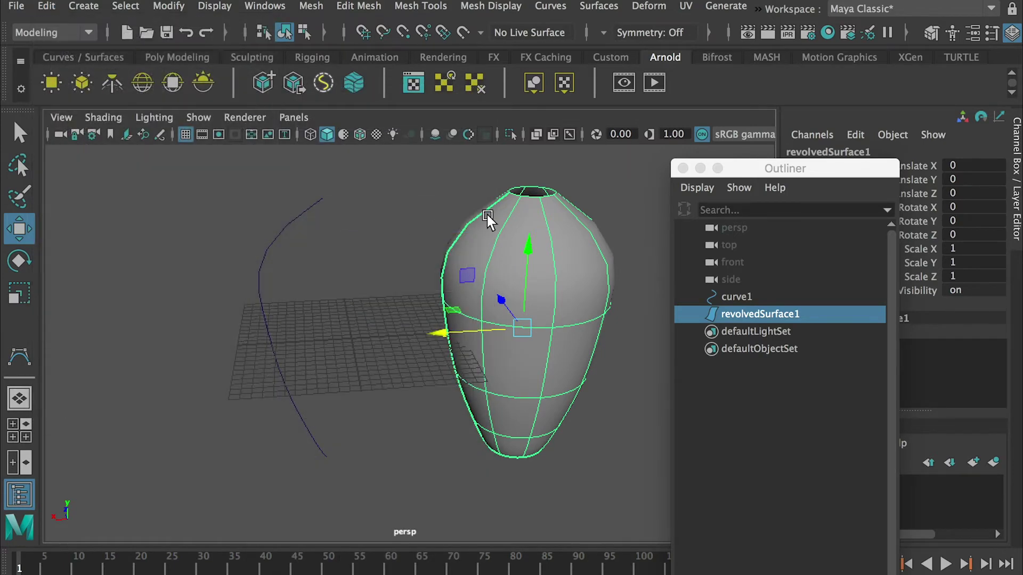
click(425, 196)
click(506, 248)
Drag curve1's first control vertex left to confirm the vase no longer follows the curve
click(285, 220)
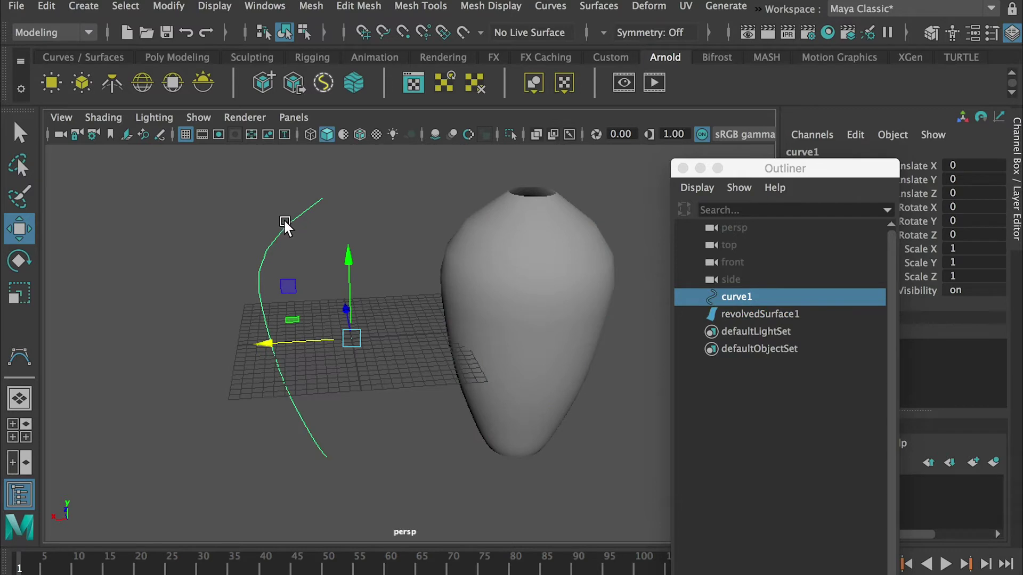
right_drag(285, 220, 215, 223)
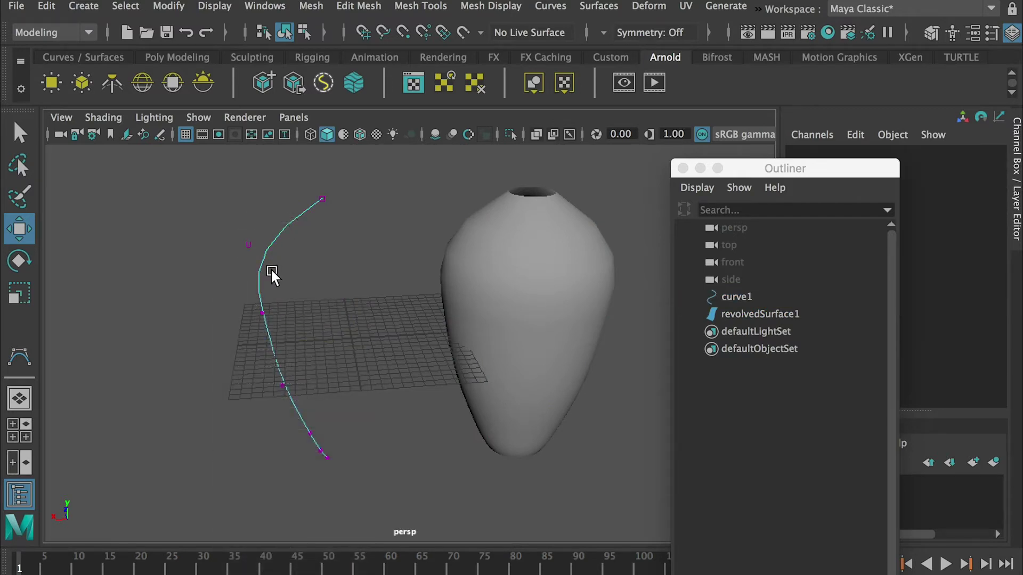
click(248, 245)
drag(194, 261, 49, 266)
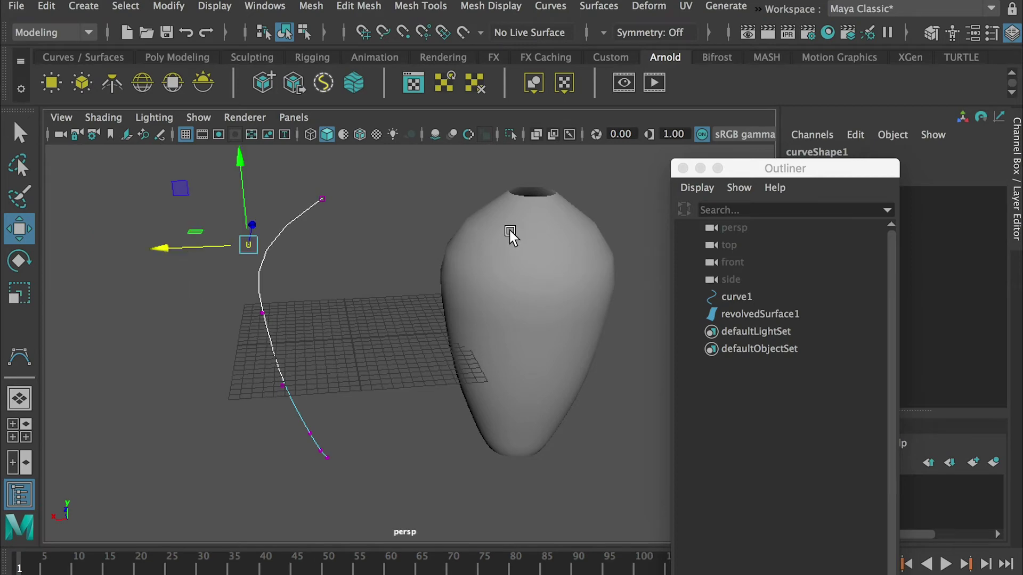
click(530, 273)
alt+drag(530, 273, 392, 229)
click(395, 226)
alt+right_drag(413, 216, 520, 280)
alt+middle_drag(520, 276, 361, 289)
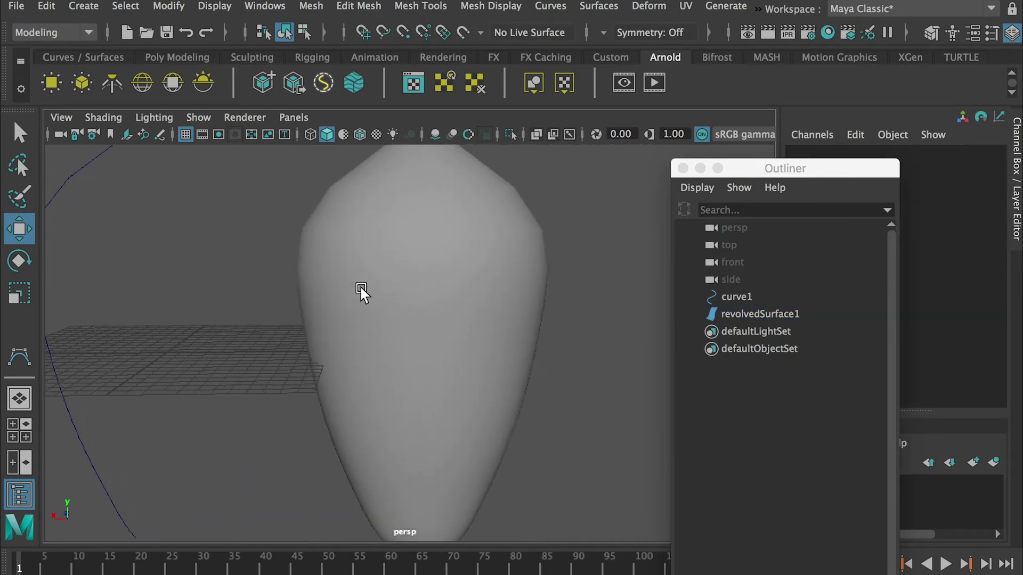
click(404, 253)
alt+drag(400, 257, 394, 321)
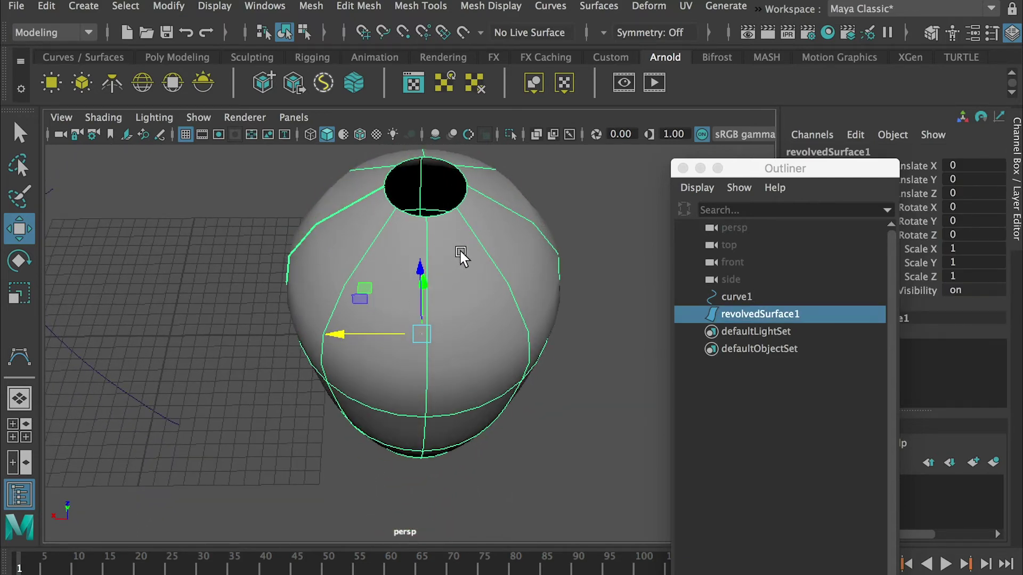
alt+drag(448, 274, 476, 254)
alt+right_drag(476, 255, 413, 225)
mouse_move(414, 225)
alt+mouse_down()
mouse_move(429, 216)
mouse_move(420, 229)
alt+mouse_up()
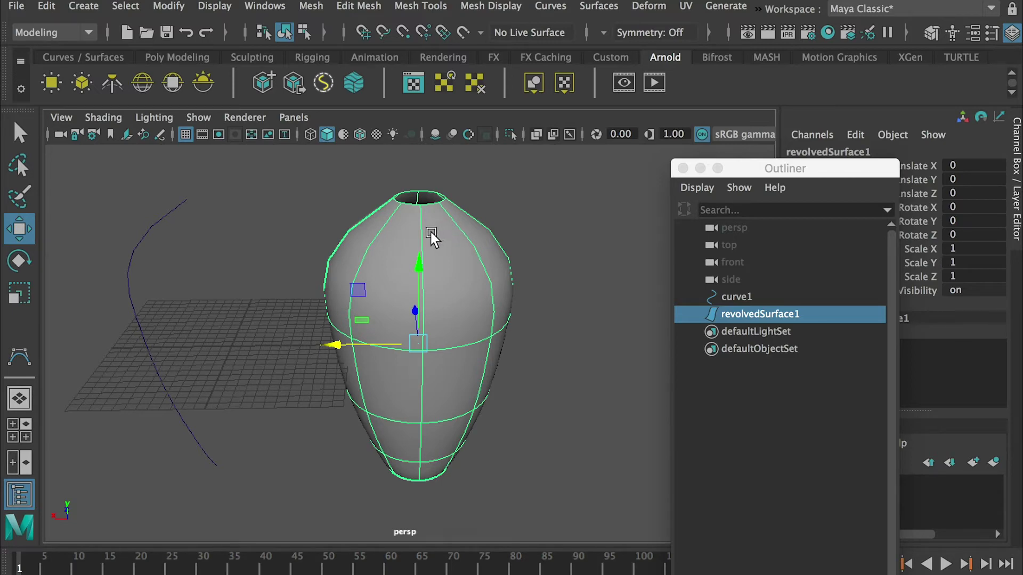
alt+drag(365, 242, 419, 231)
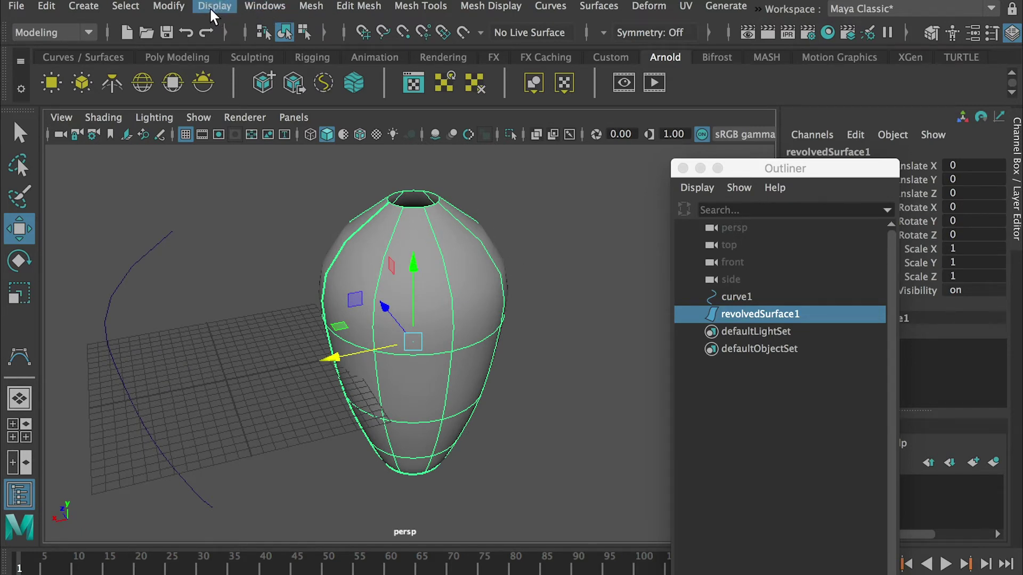
click(165, 8)
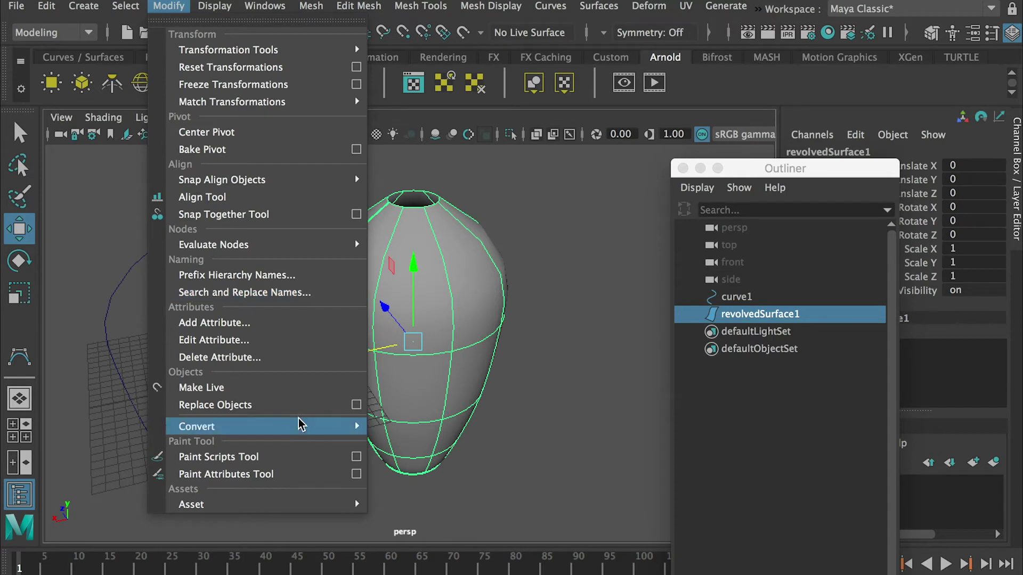
Open the Modify > Convert > NURBS to Polygons option box for the vase
mouse_move(288, 426)
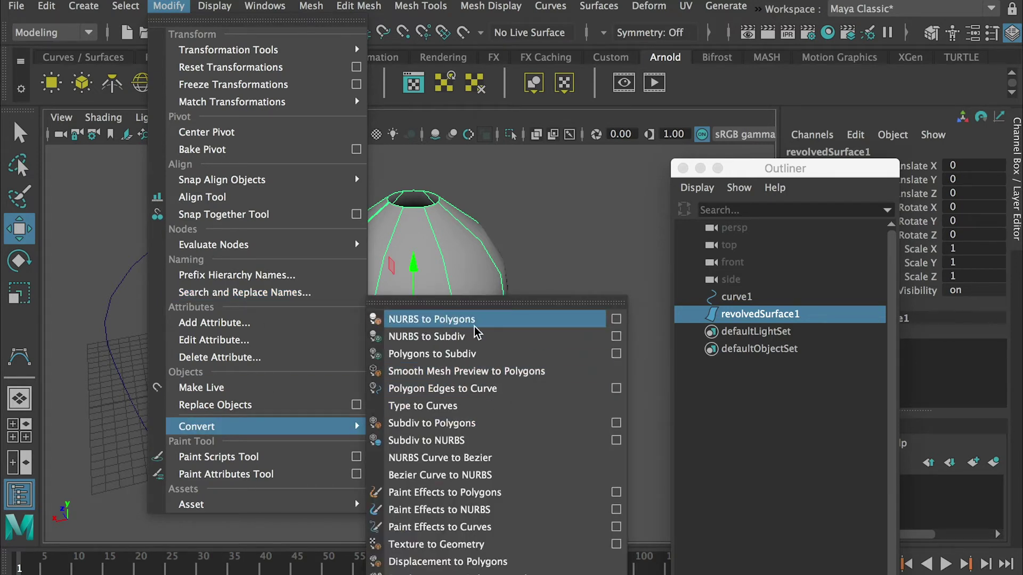
click(617, 321)
Reset the Convert NURBS to Polygons options to their defaults
drag(699, 85, 514, 173)
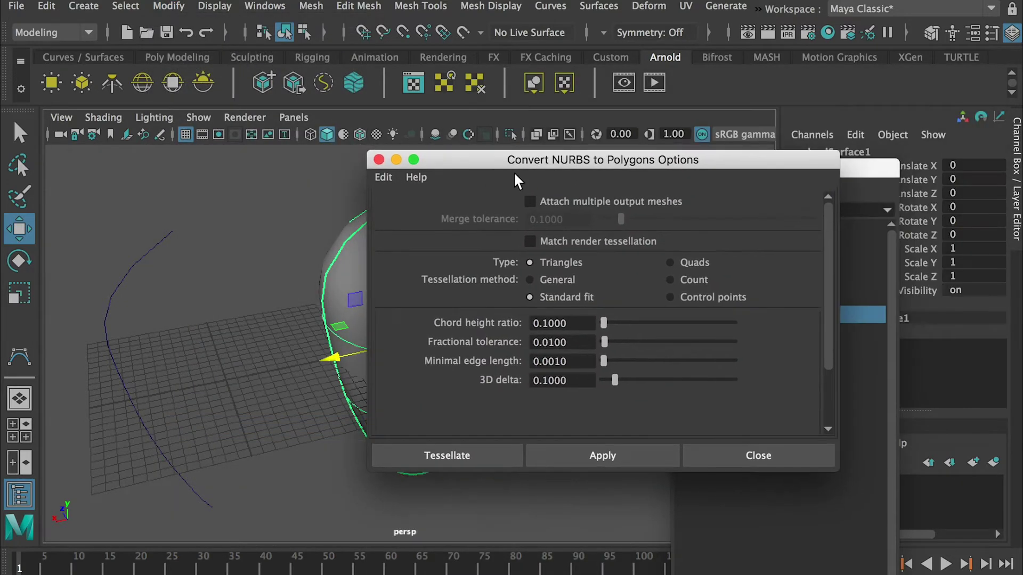
click(387, 176)
click(416, 213)
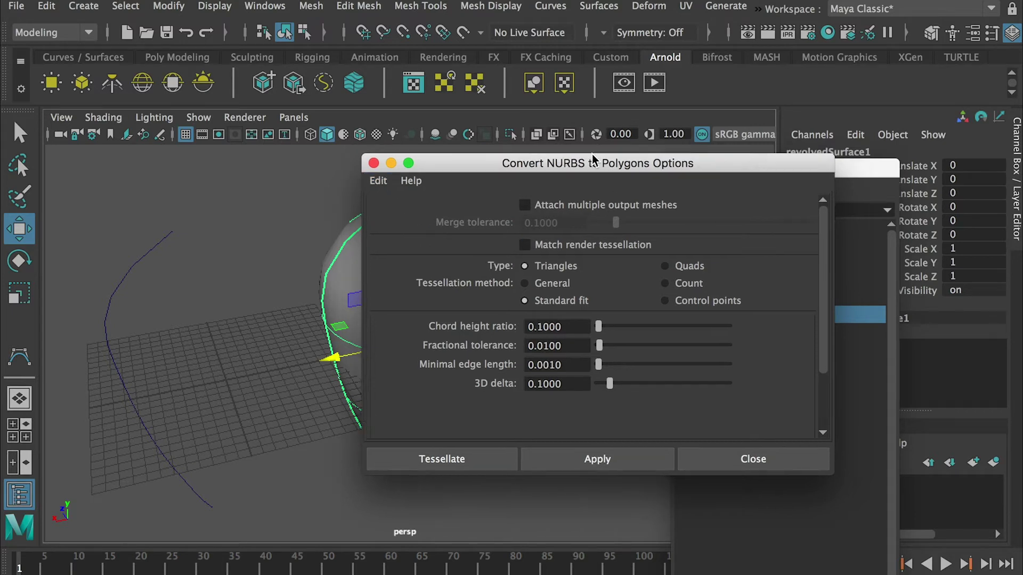
drag(594, 160, 709, 196)
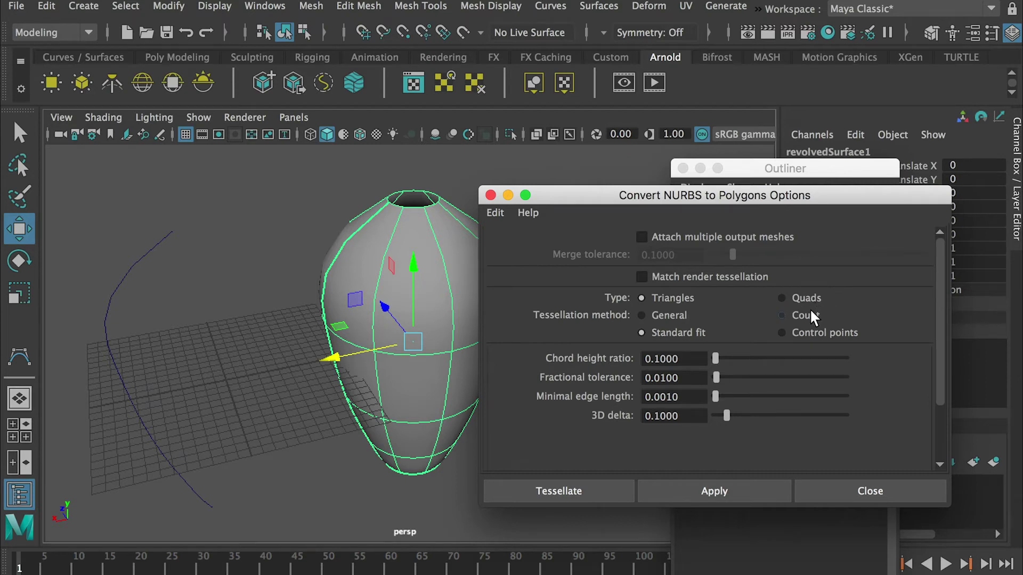
Set the tessellation method to General after briefly trying Count
click(661, 314)
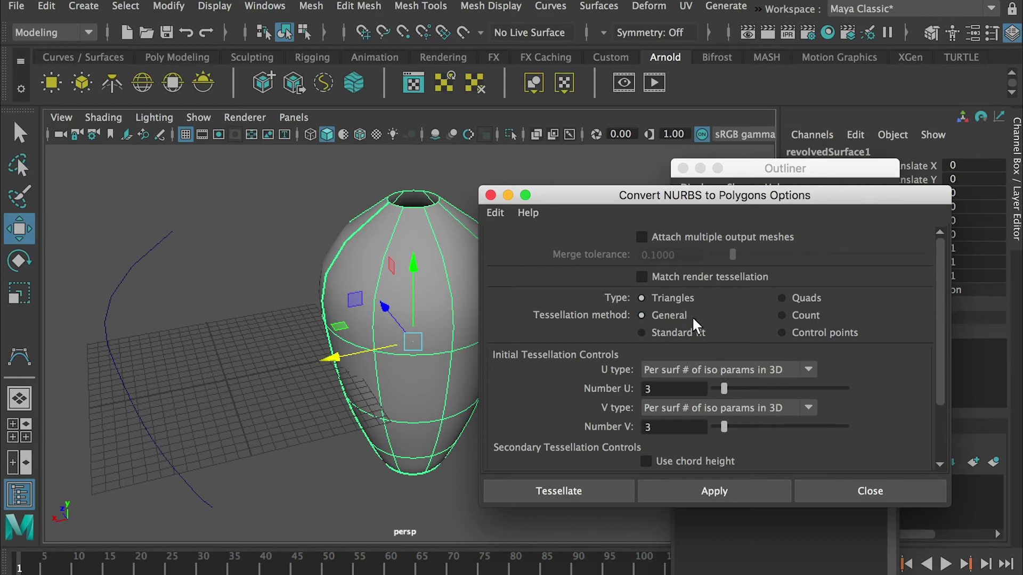
double_click(673, 390)
drag(676, 433, 641, 429)
click(796, 314)
drag(687, 357, 631, 356)
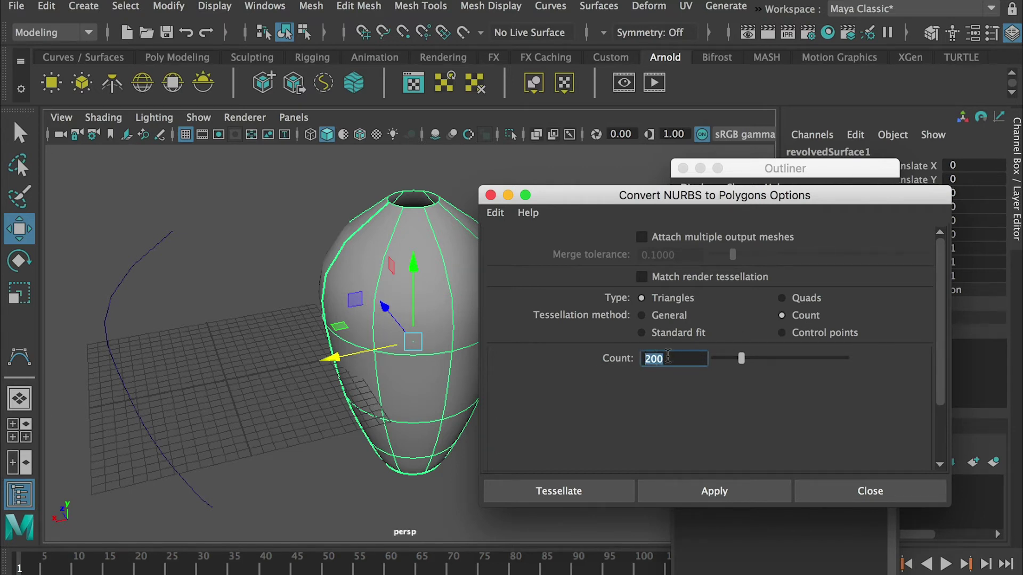
click(642, 315)
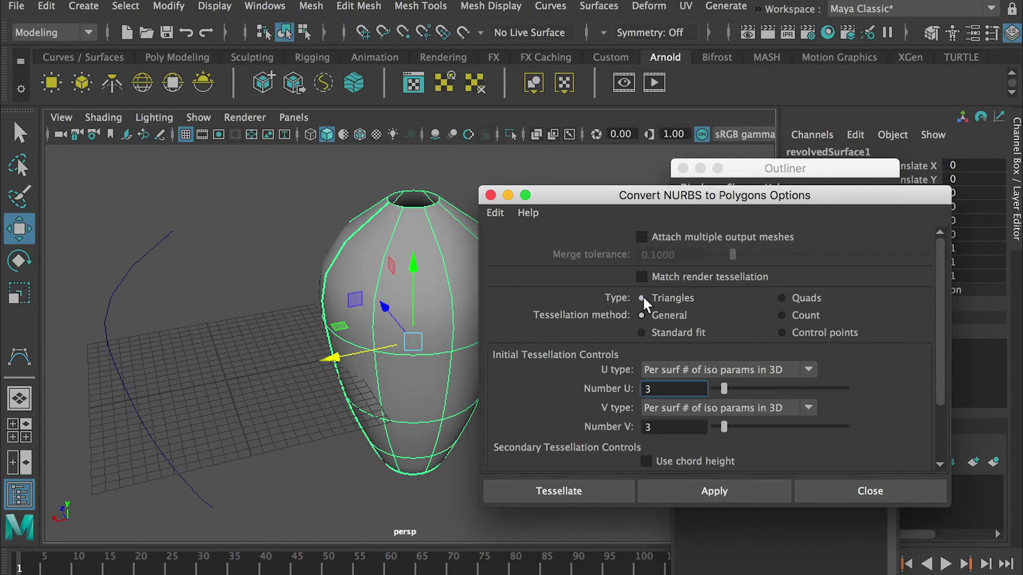
Output Quads with Number U and V at 24, and apply the conversion
click(782, 297)
key(Tab)
text(2)
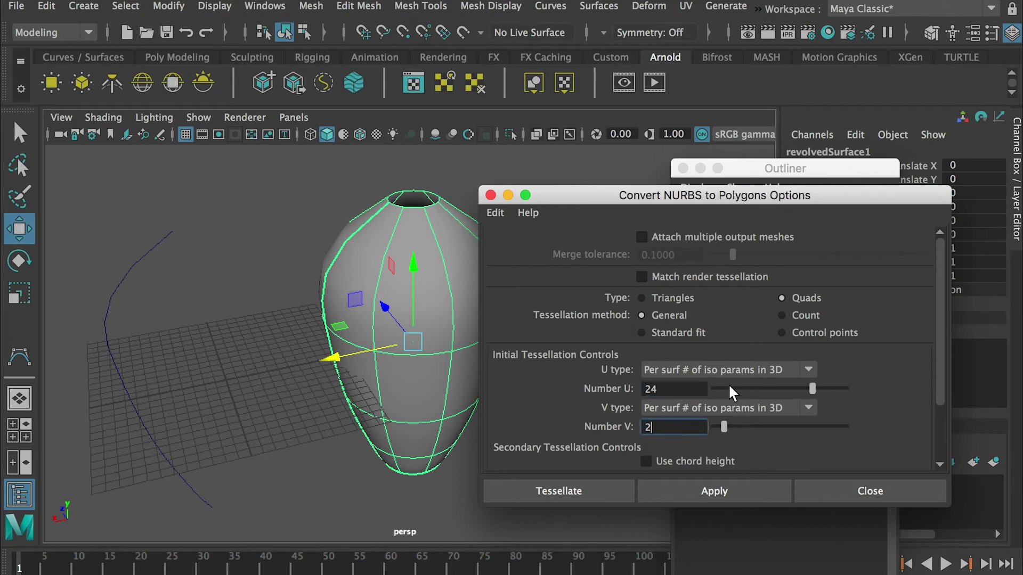
text(4)
key(Return)
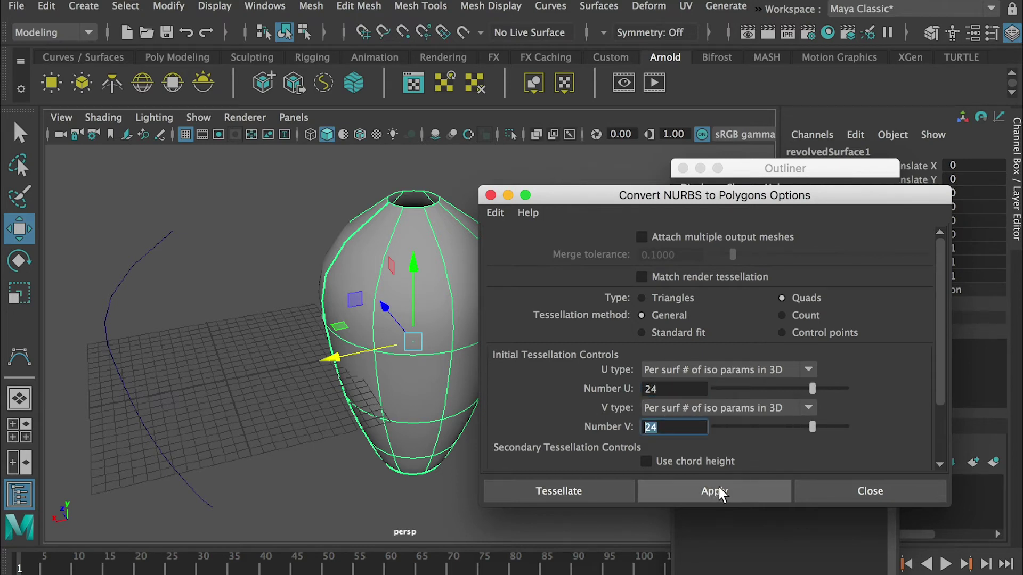
click(721, 493)
click(855, 488)
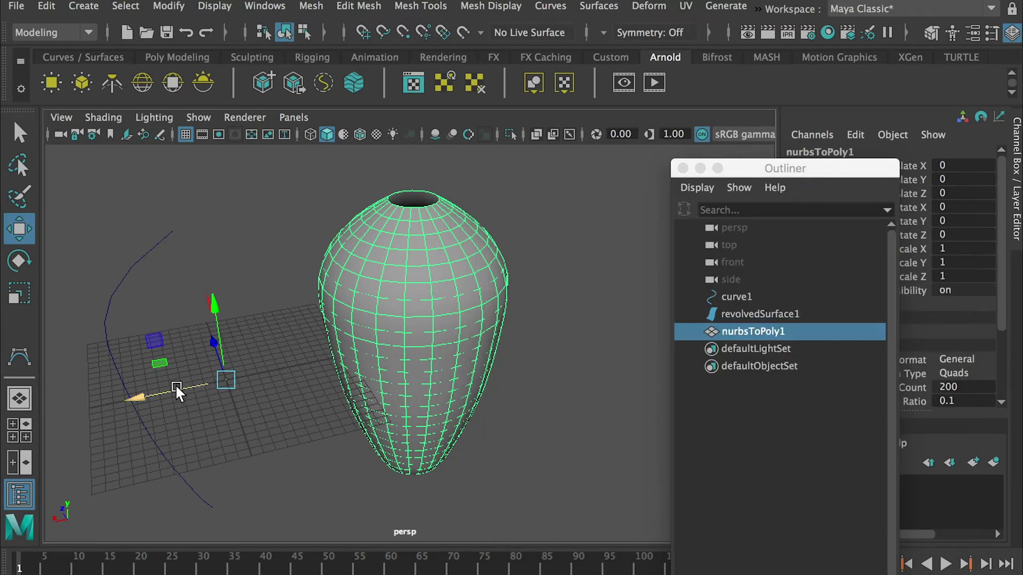
Slide the polygon vase along X to about -27.593, beside the NURBS original
drag(148, 394, 378, 341)
key(f)
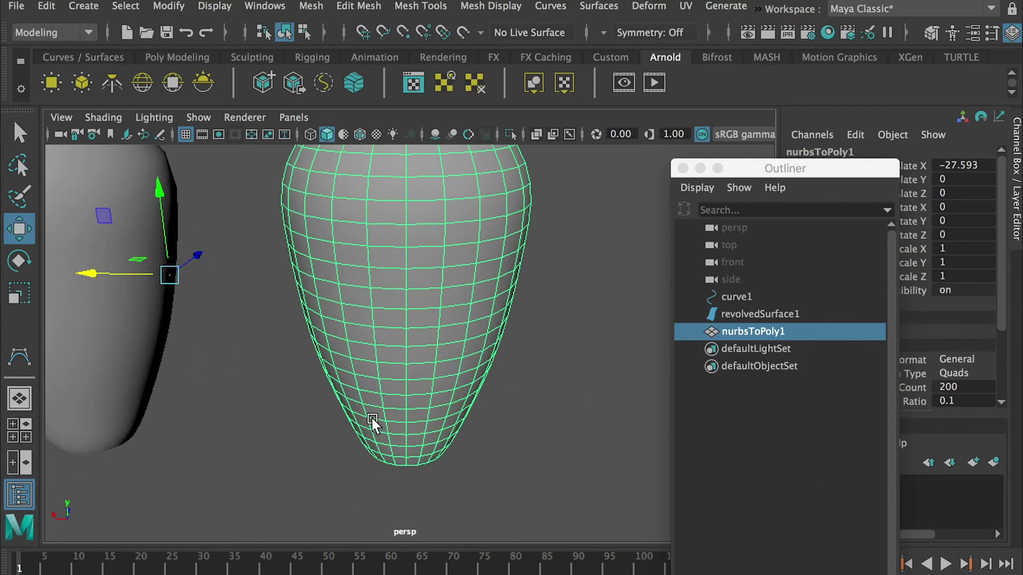
alt+drag(390, 385, 439, 433)
alt+right_drag(439, 433, 358, 410)
alt+drag(358, 411, 394, 297)
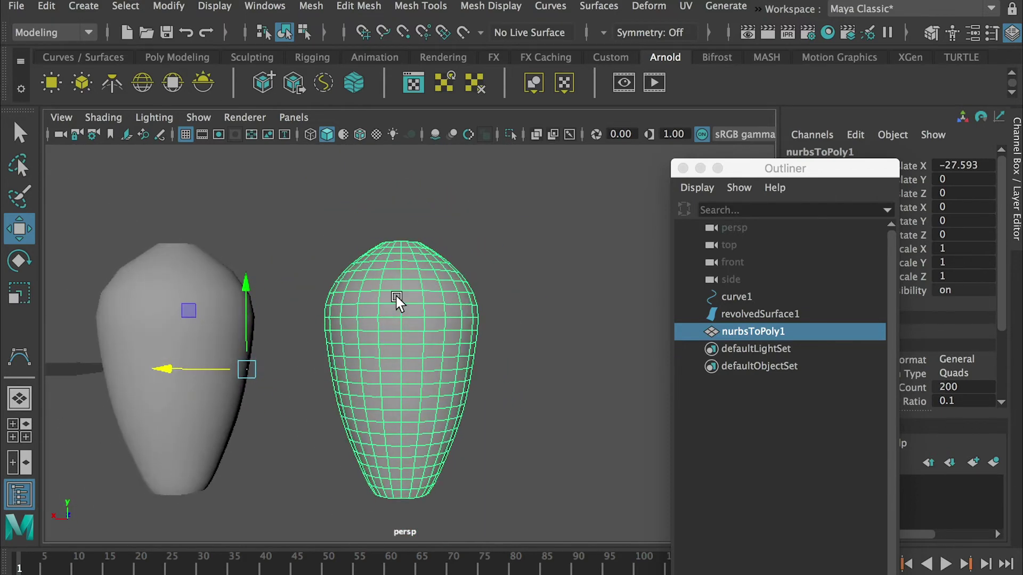
click(168, 6)
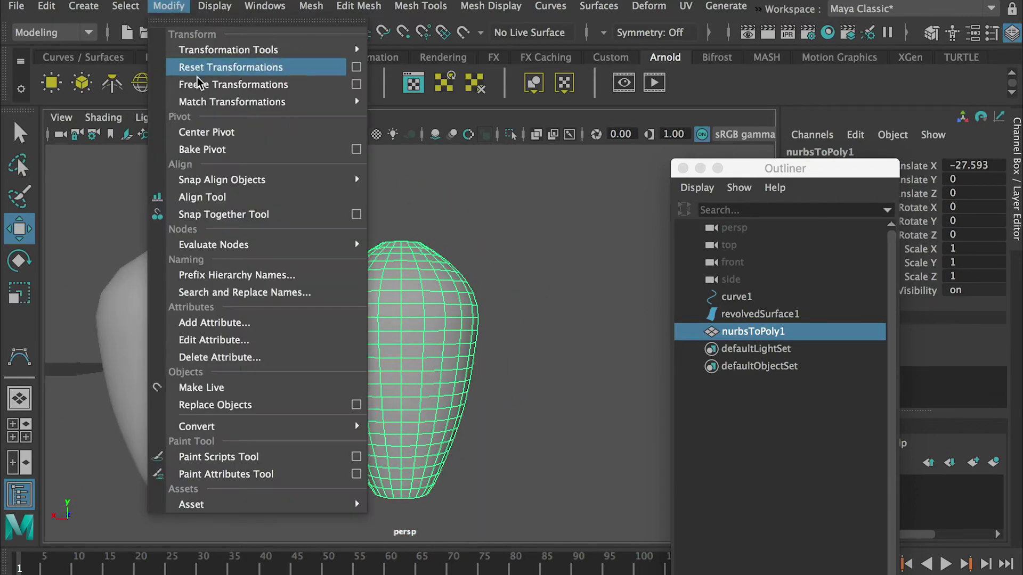
Centre the polygon vase's pivot and delete its construction history
click(206, 133)
click(46, 6)
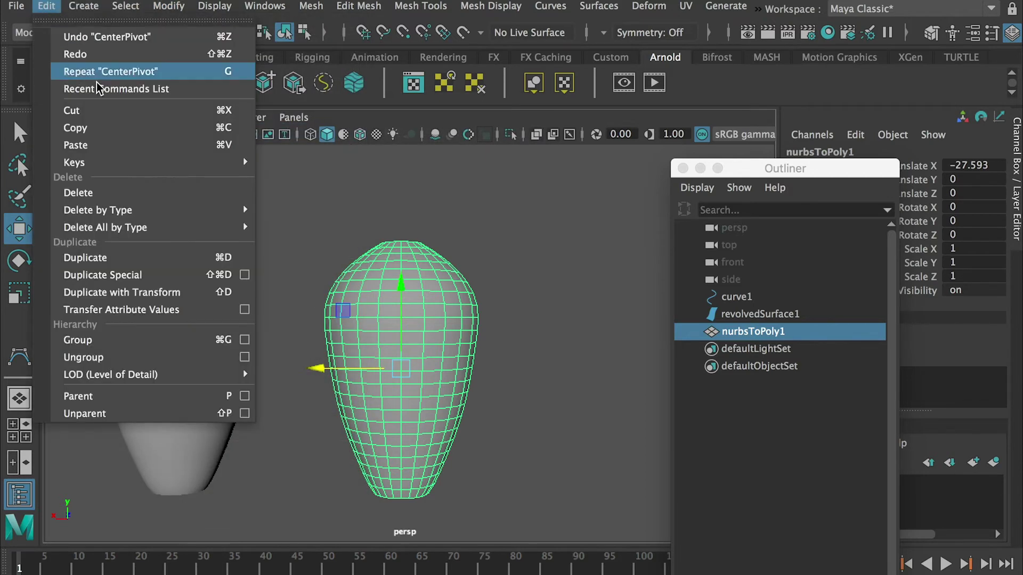
mouse_move(122, 210)
click(298, 224)
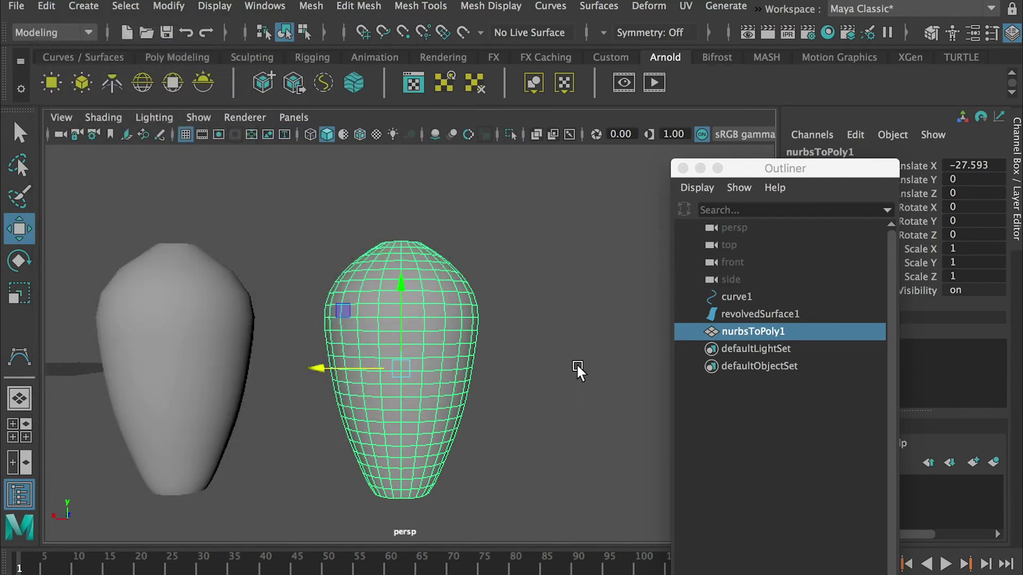
Orbit to the vase's open bottom and bring up the component marking menu
alt+drag(471, 376, 479, 337)
alt+right_drag(479, 338, 520, 411)
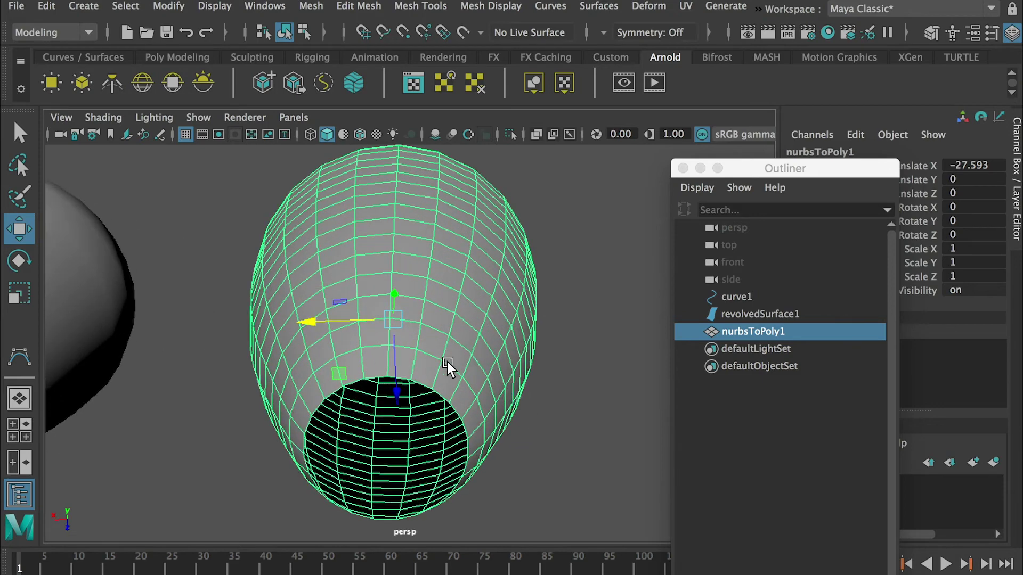
right_drag(445, 217, 441, 269)
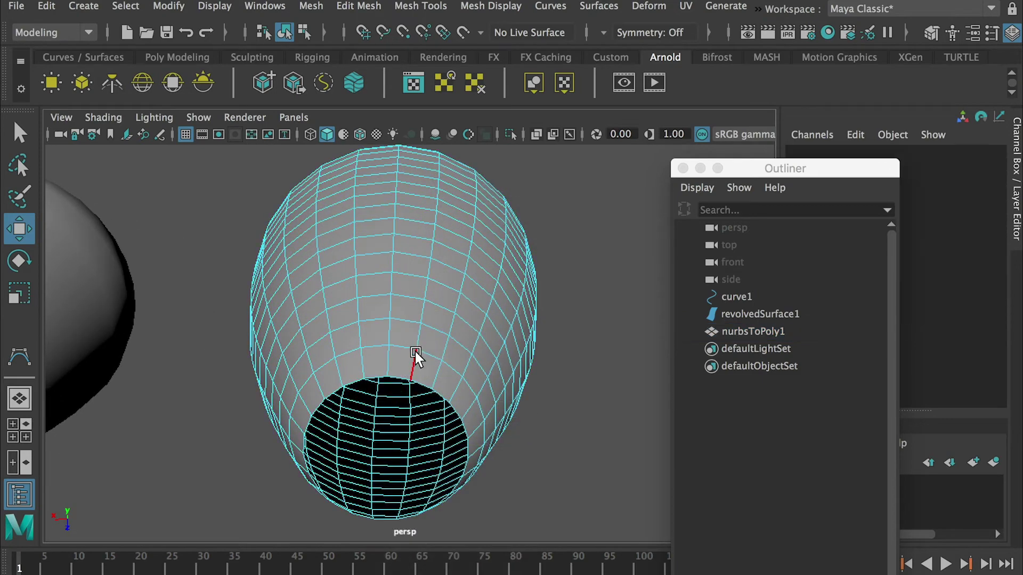
In Face mode, cap the vase's open bottom with Mesh > Fill Hole
click(398, 377)
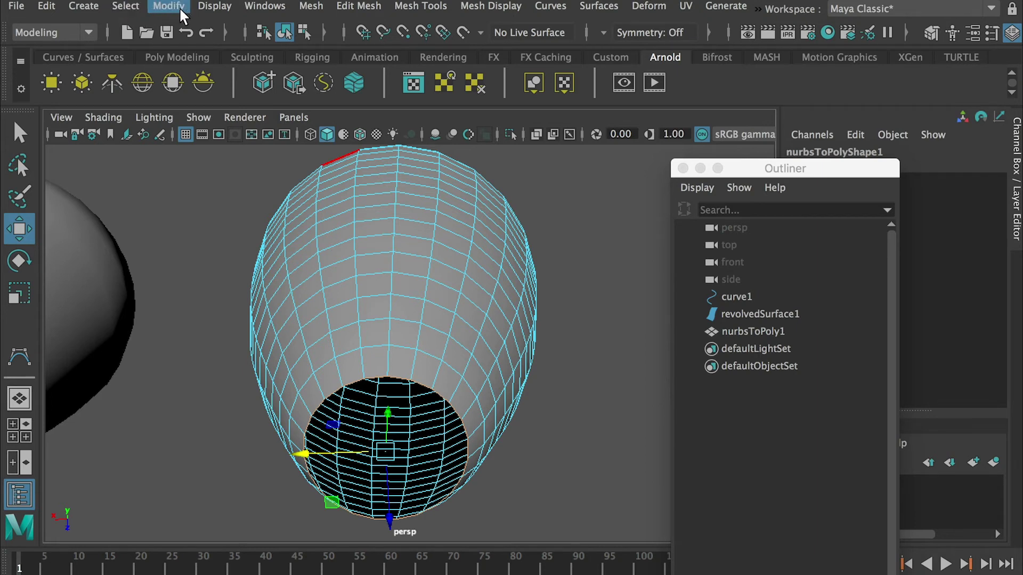
click(317, 8)
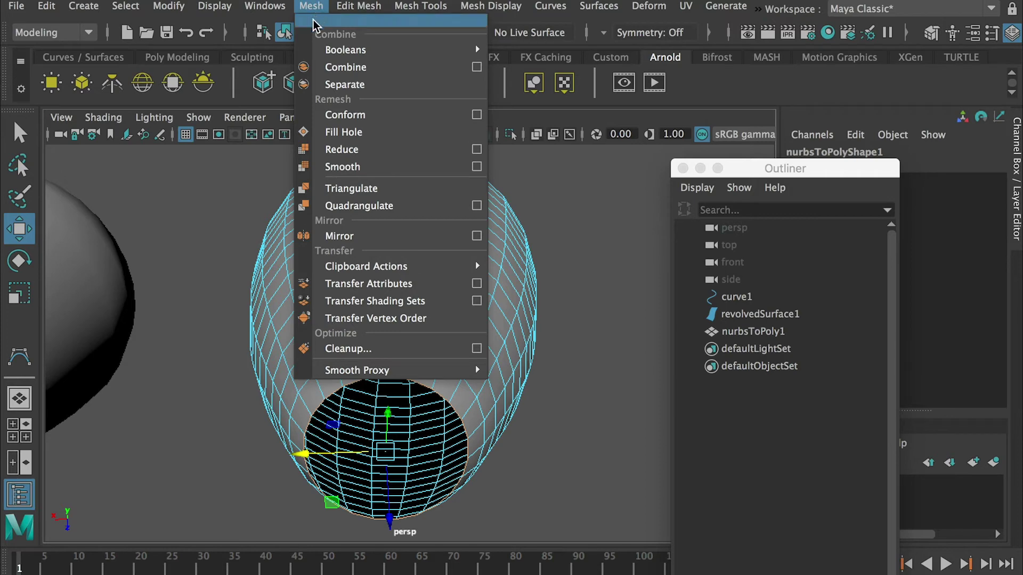
click(341, 131)
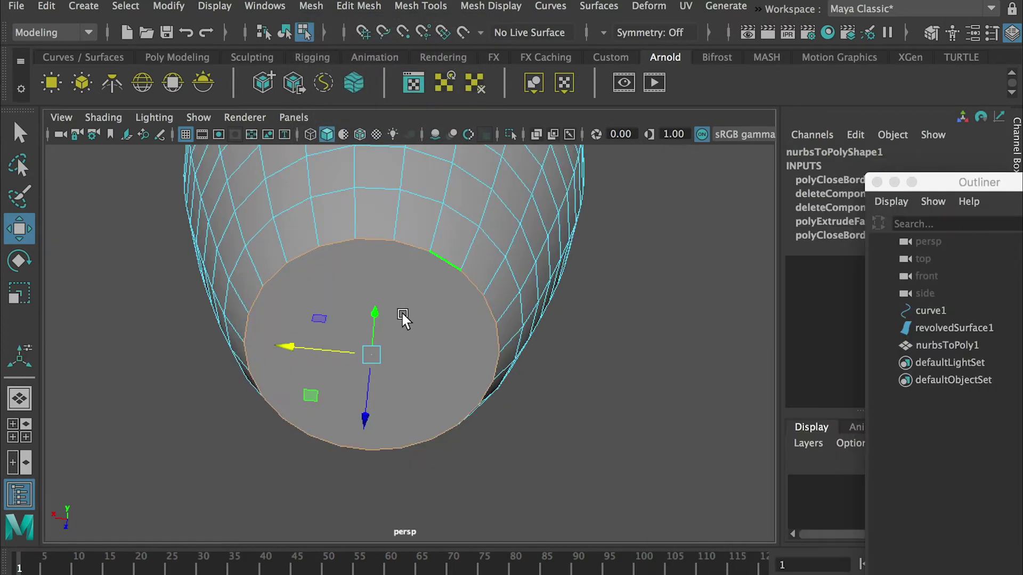
right_drag(398, 216, 399, 269)
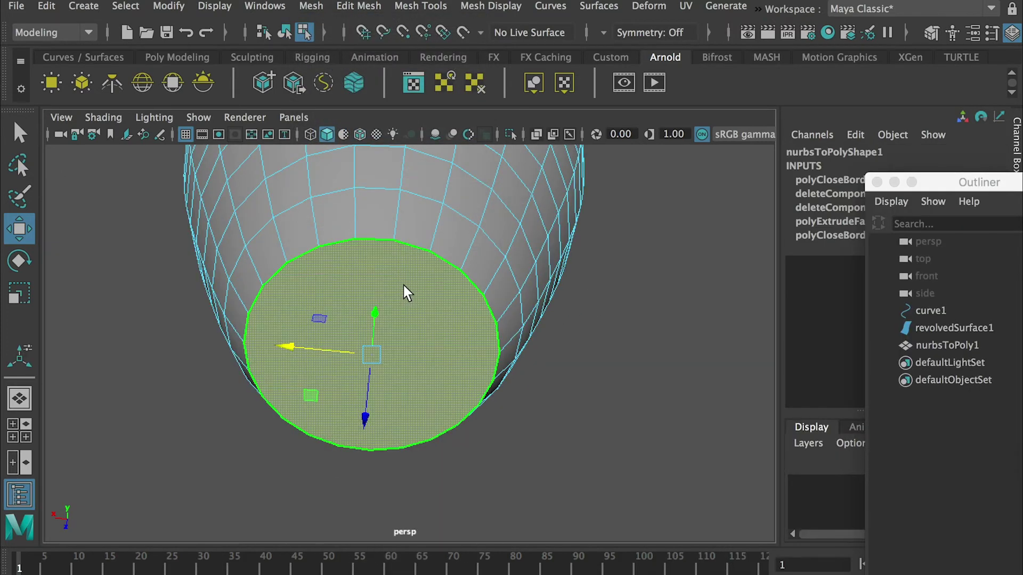
Extrude the bottom cap face with an Offset of 1.4
click(407, 289)
click(367, 7)
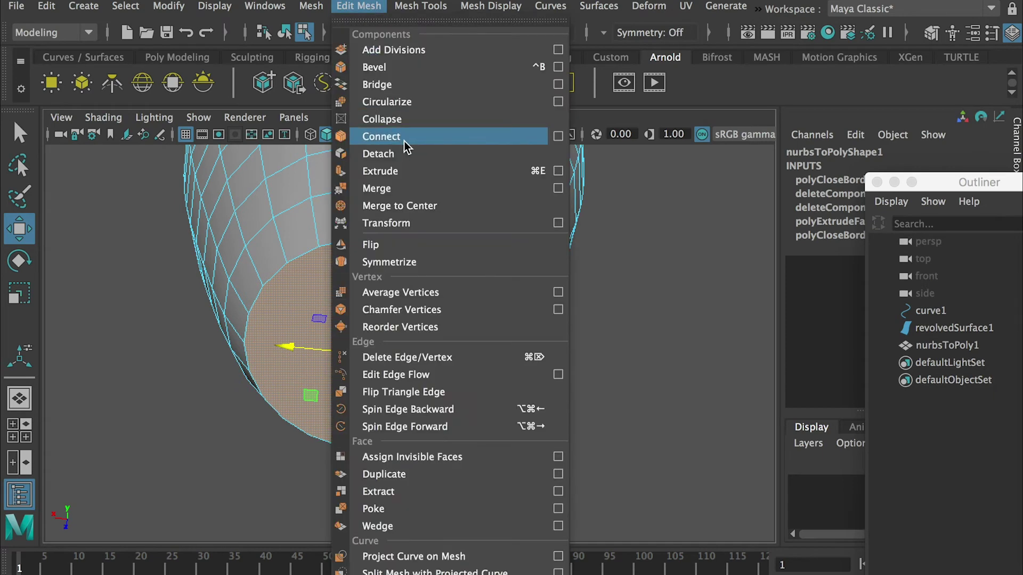
click(393, 171)
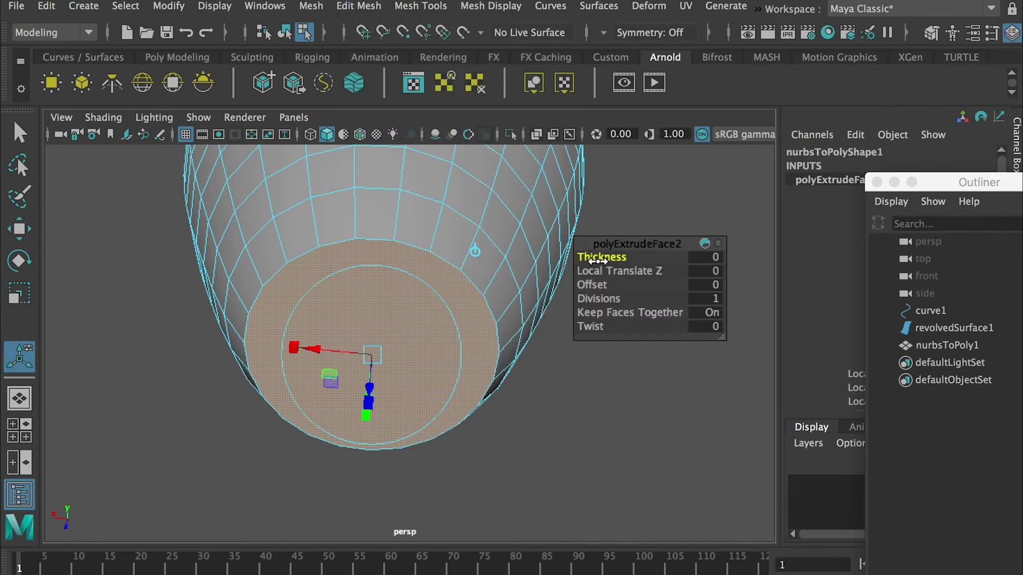
drag(594, 285, 608, 284)
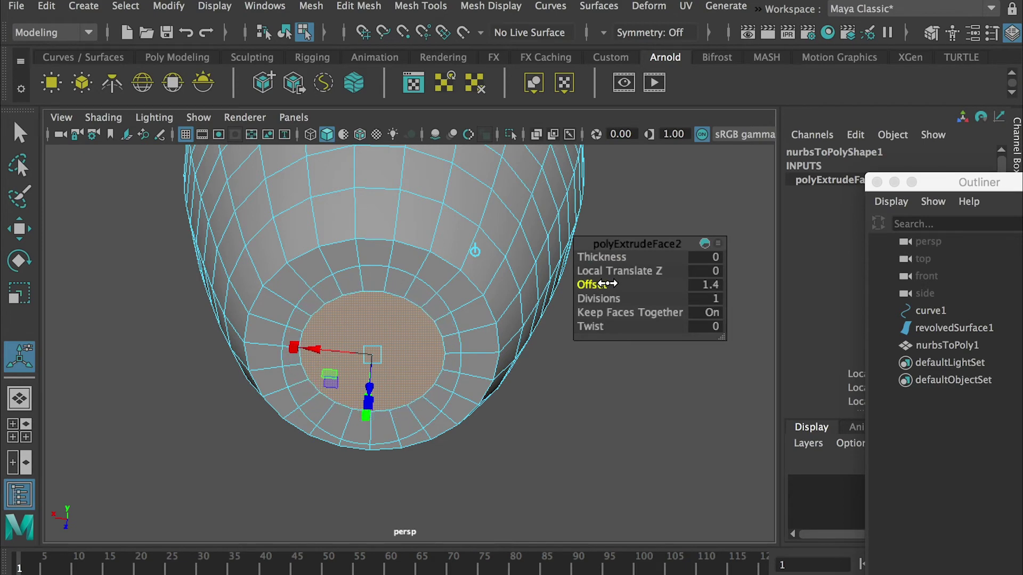
alt+drag(384, 277, 396, 295)
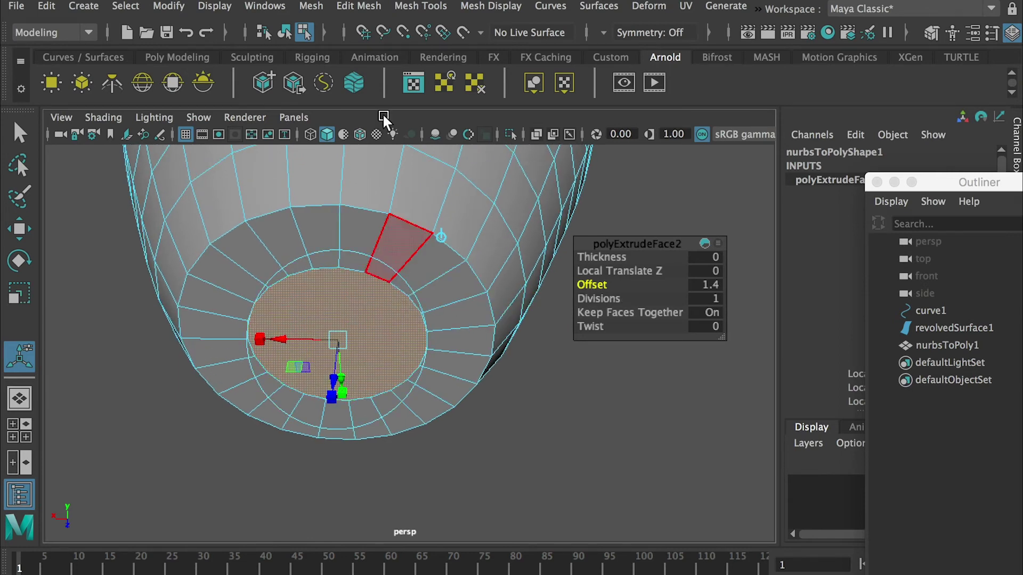
Extrude the inner cap again with Offset 1, extrude once more, and switch to Scale
click(356, 5)
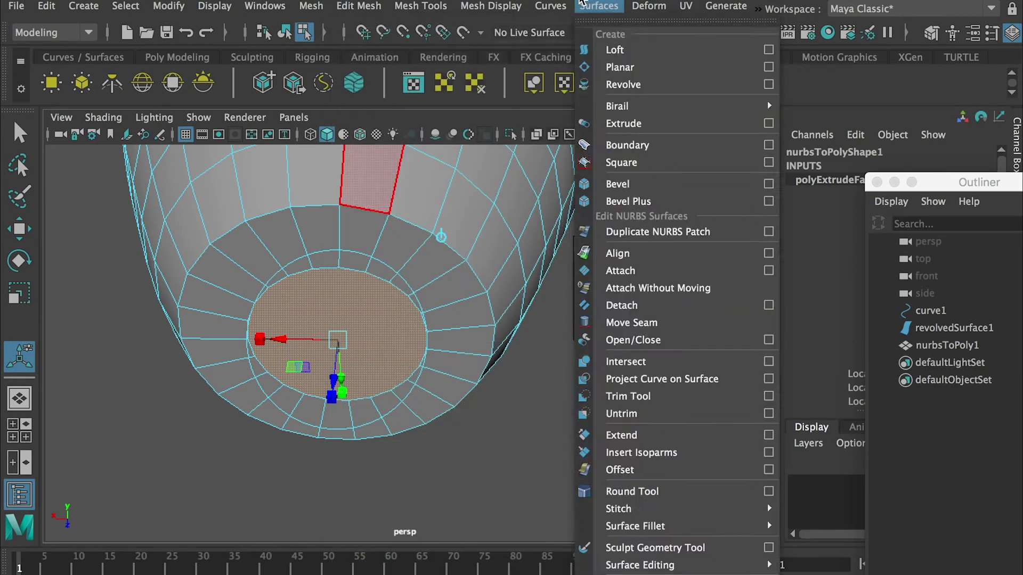
click(591, 6)
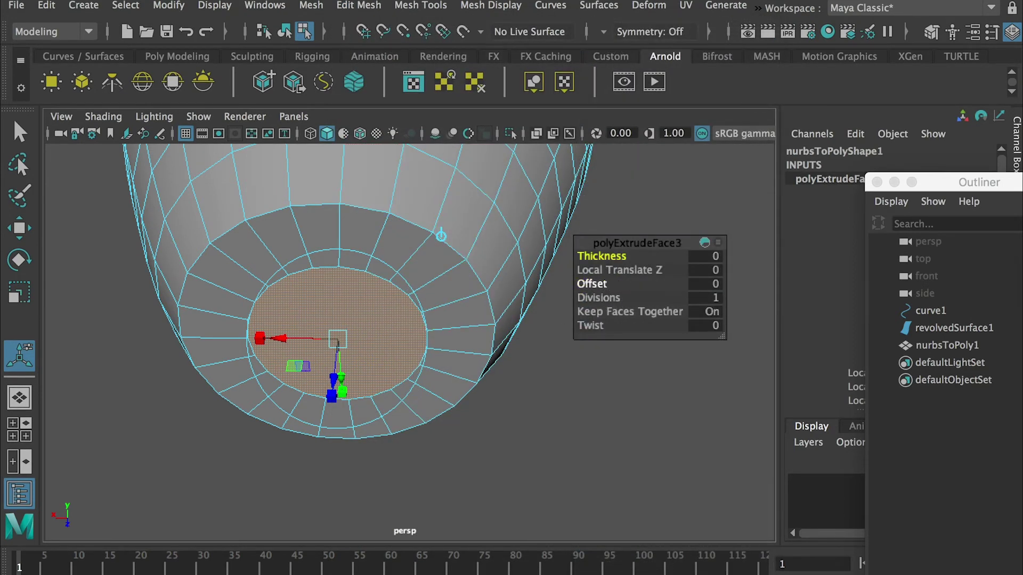
key(ctrl+e)
mouse_move(591, 284)
mouse_down()
mouse_move(608, 285)
mouse_move(593, 284)
mouse_up()
key(ctrl+e)
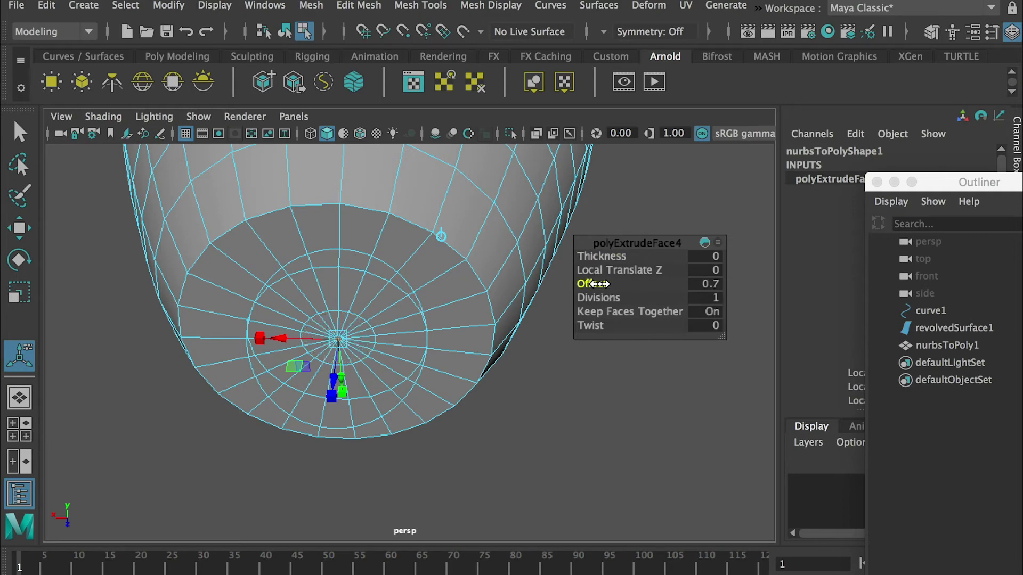
scroll(391, 305, up, 10)
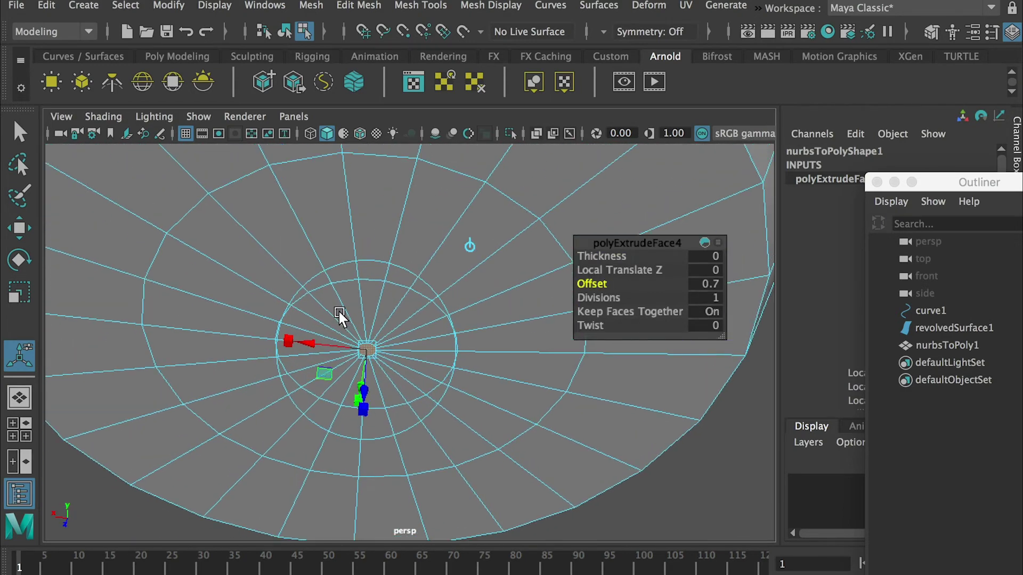
drag(362, 333, 323, 363)
key(r)
Collapse the innermost faces and marquee-select the clustered vertices at the bottom centre
key(f)
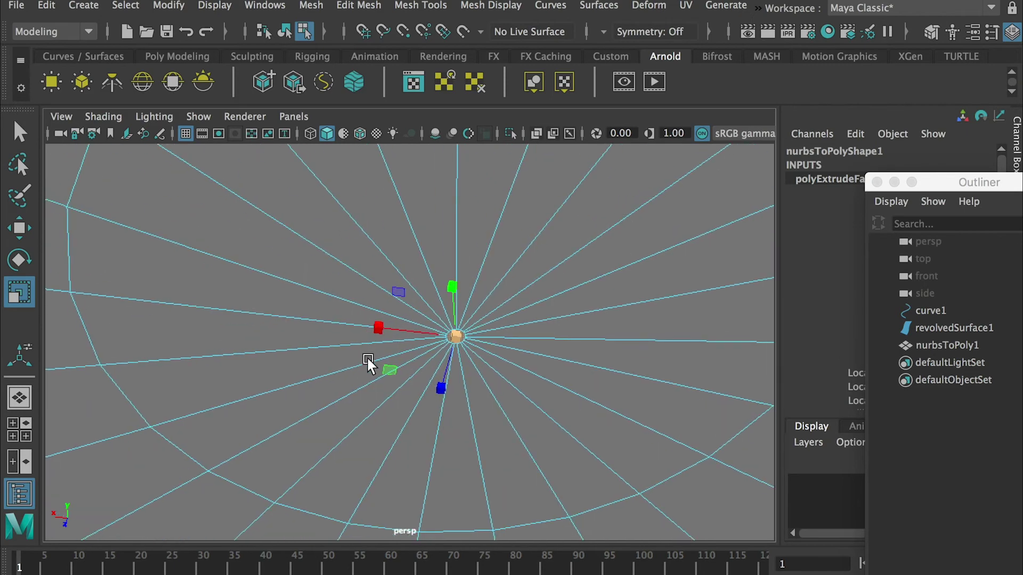
right_drag(464, 349, 469, 326)
drag(444, 341, 562, 414)
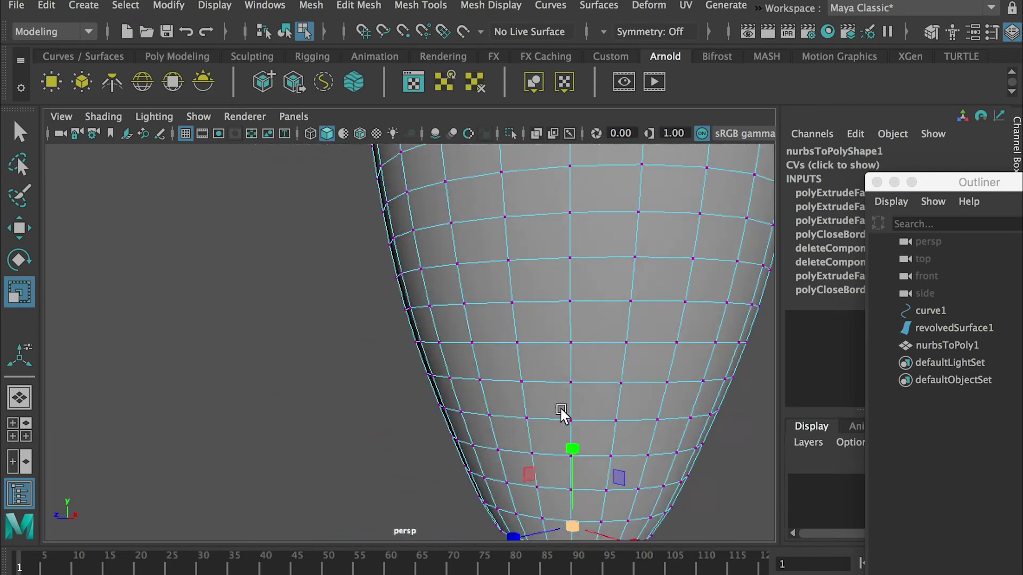
scroll(567, 409, up, 5)
scroll(571, 398, down, 5)
alt+drag(372, 334, 309, 338)
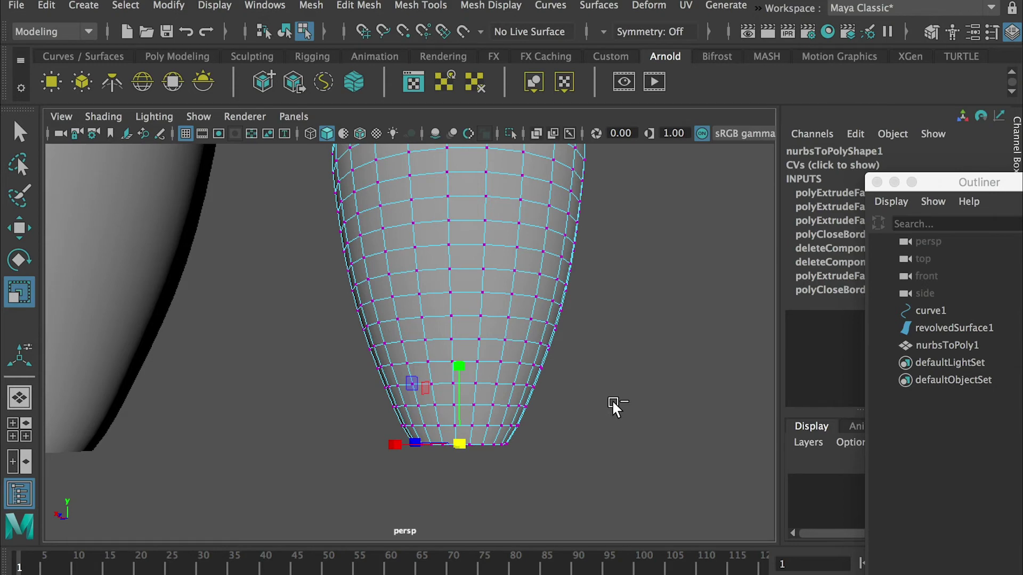
mouse_move(615, 408)
mouse_down()
mouse_move(327, 254)
mouse_move(288, 161)
mouse_up()
drag(634, 380, 311, 187)
drag(661, 336, 326, 141)
scroll(463, 370, up, 5)
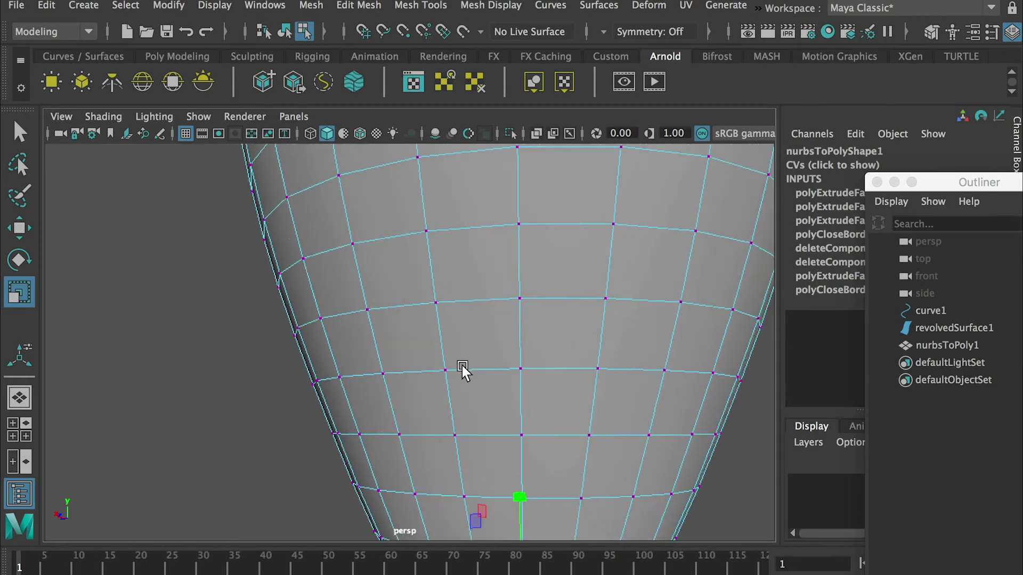
alt+drag(318, 316, 413, 340)
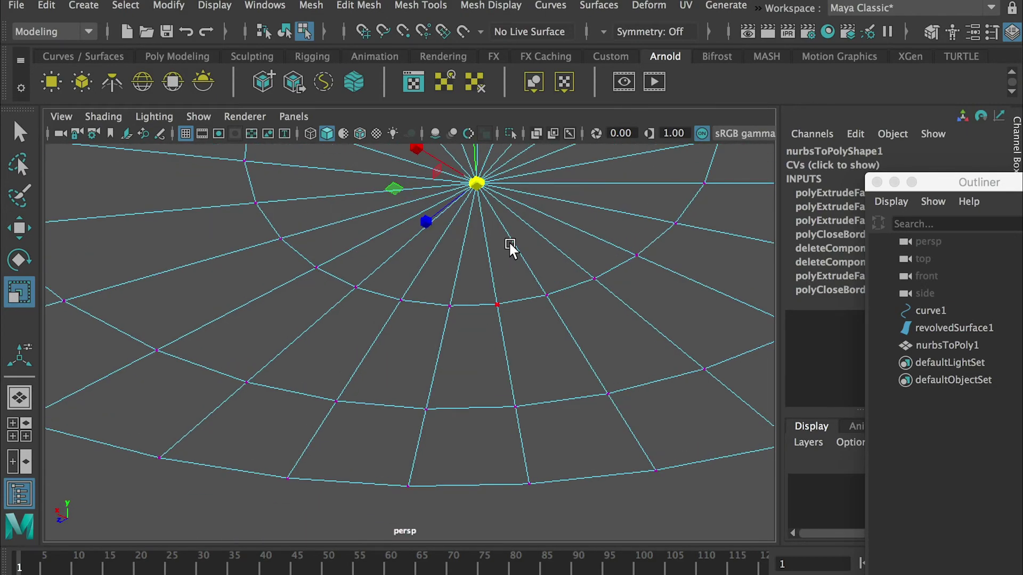
scroll(509, 241, up, 4)
key(f)
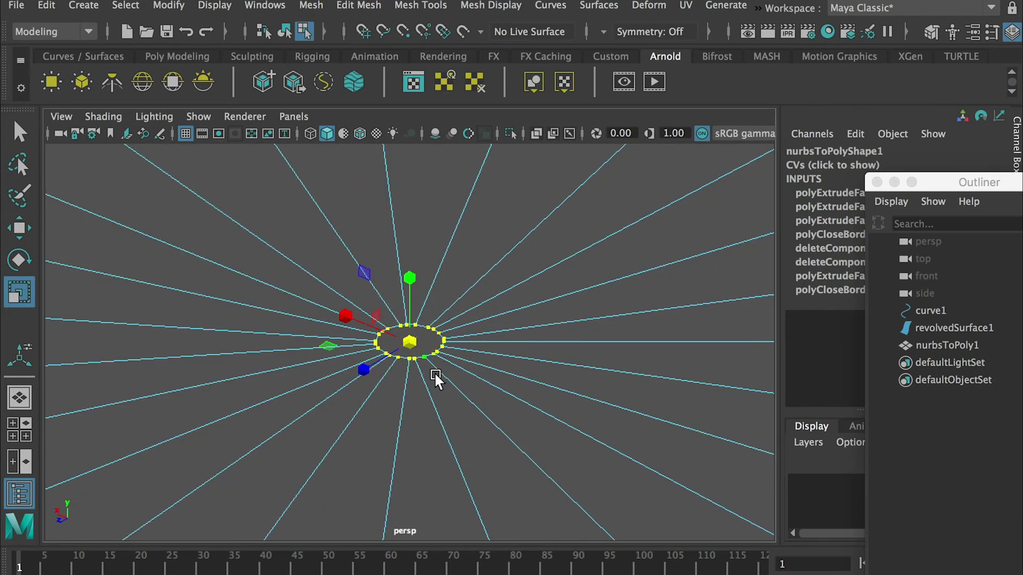
Merge the centre vertices with threshold 0.01, then return to Object Mode and Face mode
shift+right_drag(428, 375, 517, 298)
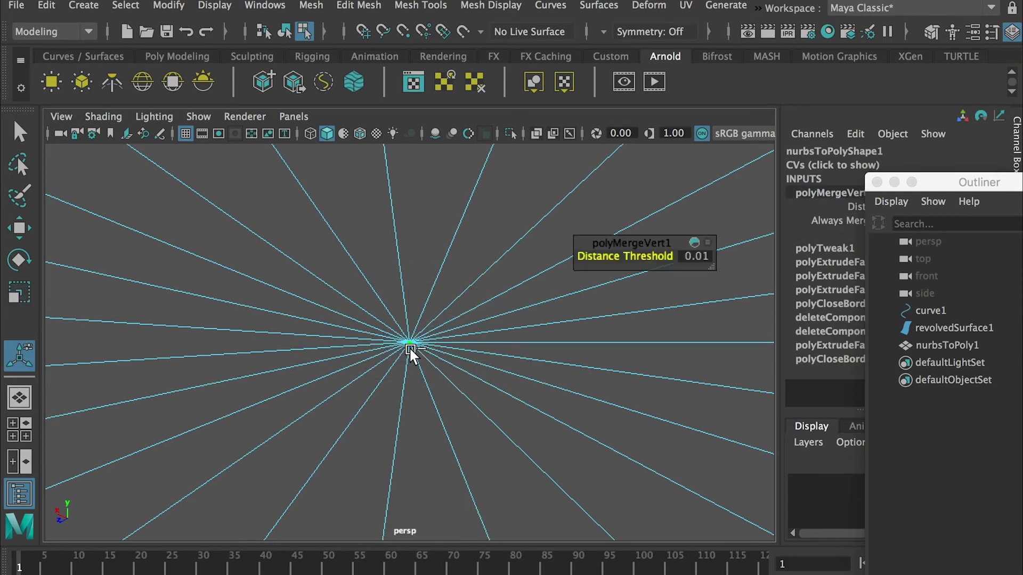
scroll(401, 333, down, 5)
alt+drag(401, 324, 427, 197)
right_drag(427, 197, 501, 208)
alt+drag(507, 273, 346, 274)
scroll(609, 288, down, 5)
scroll(429, 257, up, 3)
right_drag(423, 256, 418, 258)
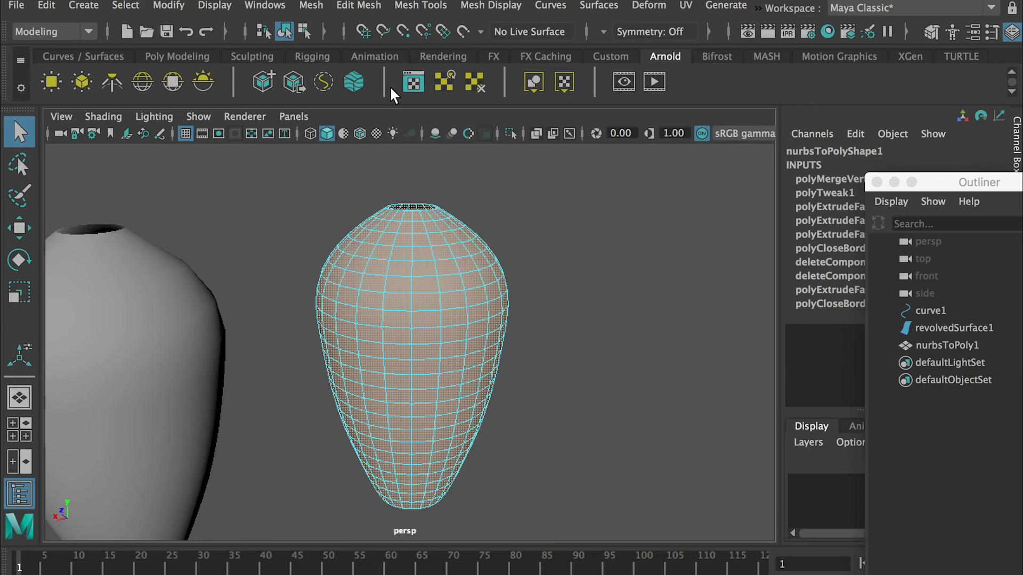
Extrude all vase faces with Thickness 0.3, then return to Object Mode
click(361, 5)
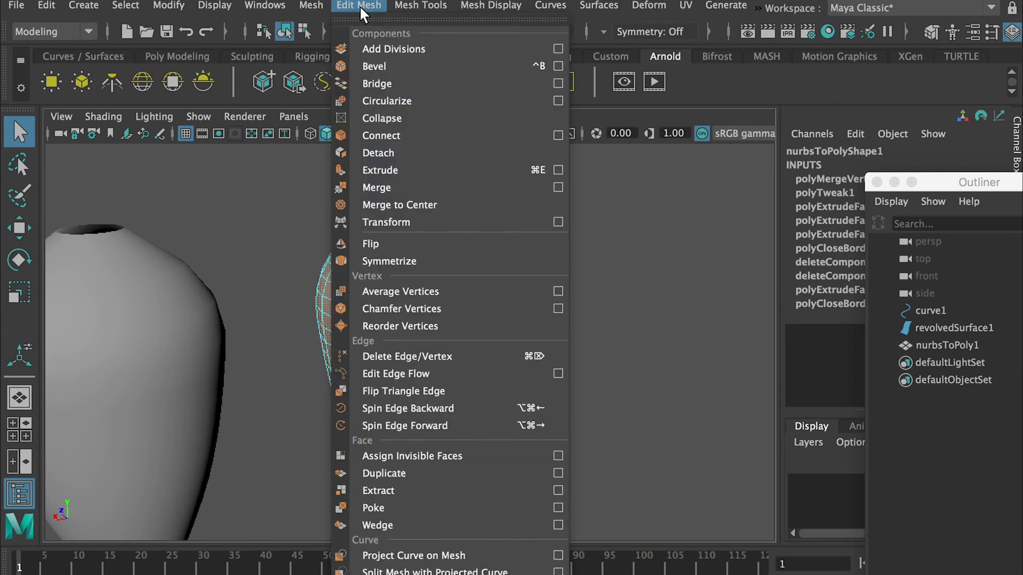
click(400, 170)
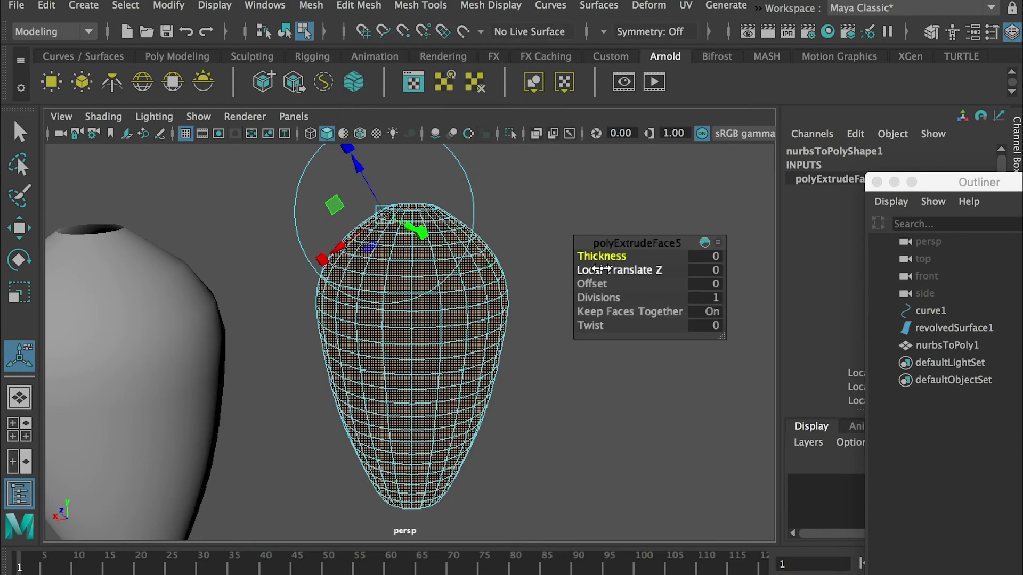
drag(596, 258, 603, 258)
alt+right_drag(393, 203, 479, 206)
alt+drag(479, 206, 384, 190)
alt+right_drag(383, 189, 520, 270)
alt+middle_drag(521, 270, 457, 143)
alt+drag(456, 143, 457, 176)
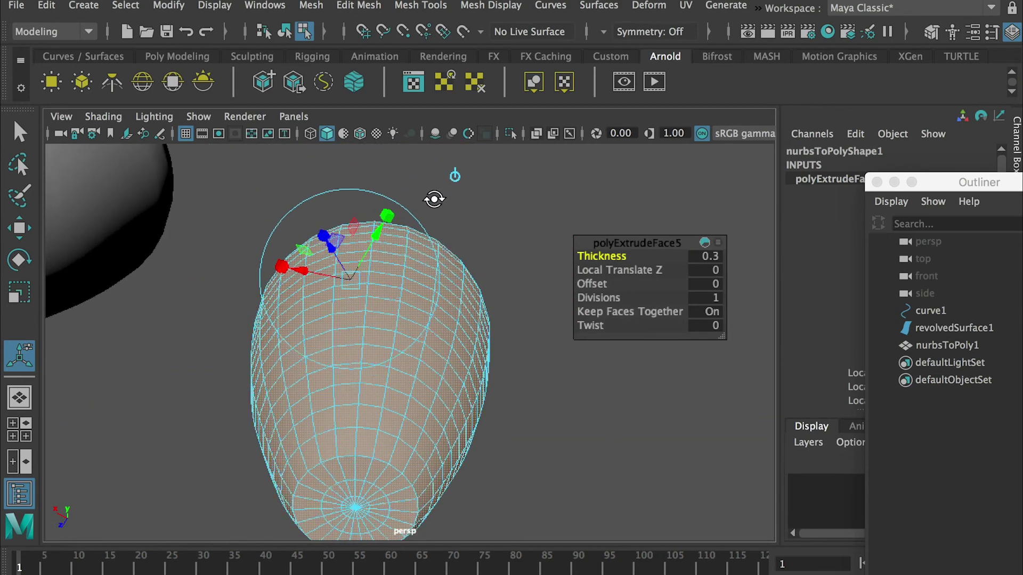
alt+right_drag(456, 176, 422, 383)
key(q)
right_drag(413, 242, 466, 191)
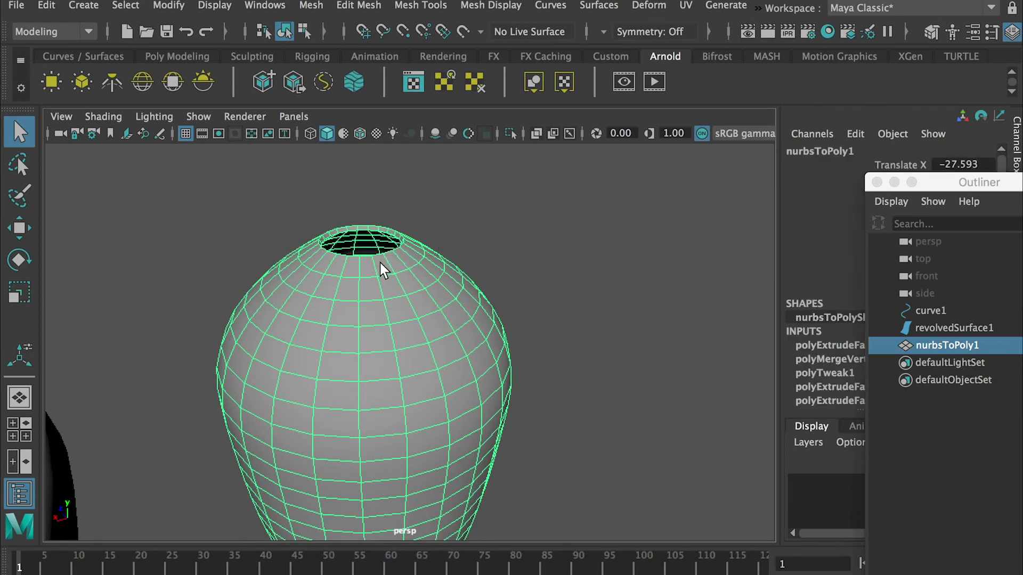
Start the Insert Edge Loop Tool and add a loop around the top rim
shift+right_drag(402, 259, 322, 279)
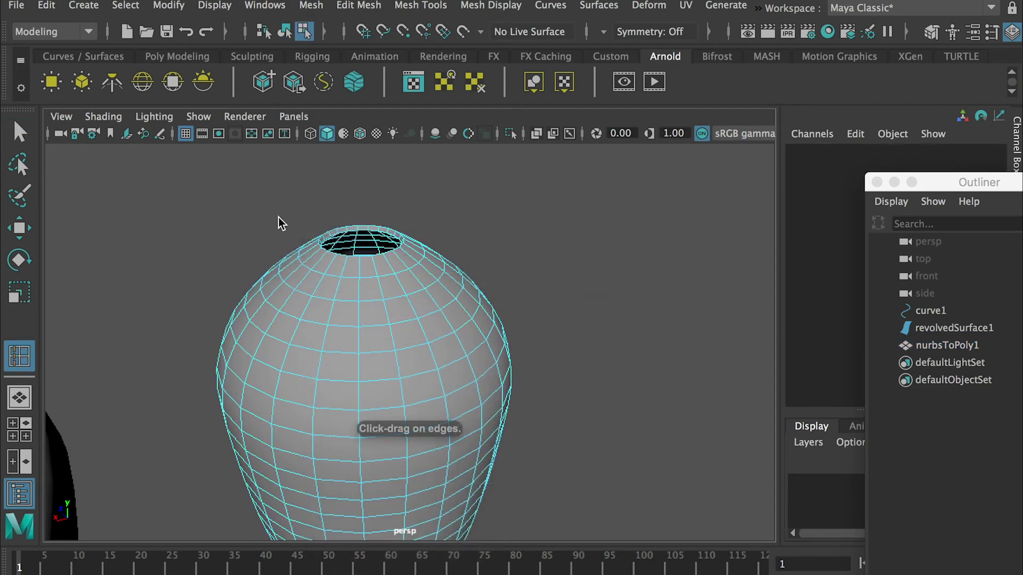
scroll(413, 269, up, 6)
scroll(362, 268, up, 3)
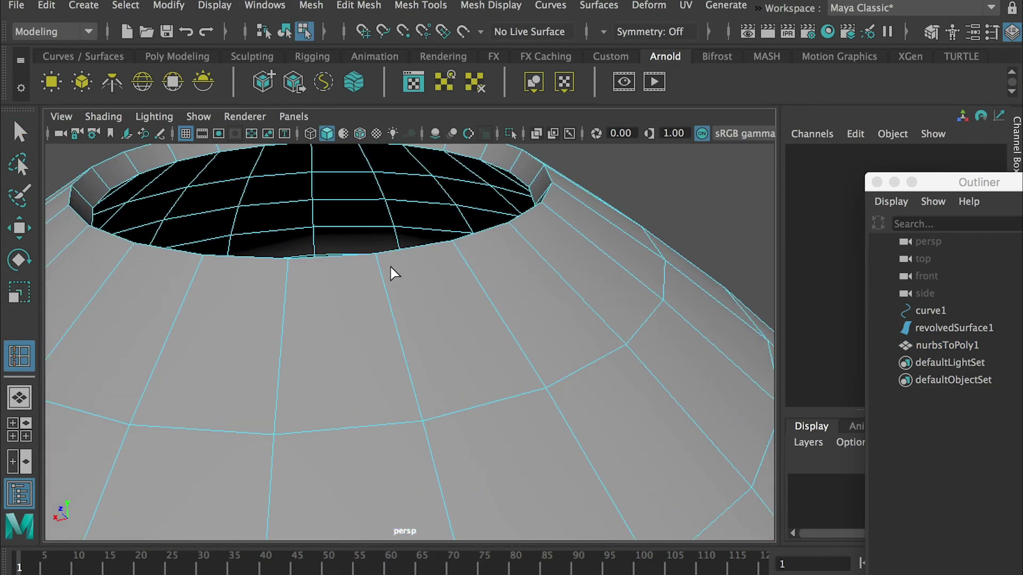
drag(383, 270, 378, 260)
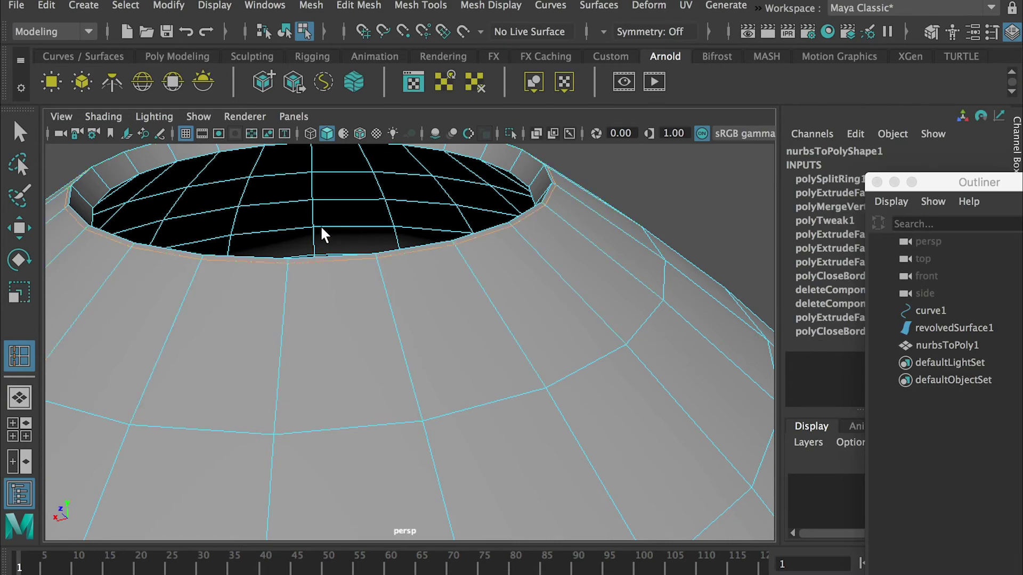
alt+drag(319, 231, 505, 309)
Add further support loops just below the rim and on the inner lip
alt+right_drag(505, 309, 331, 299)
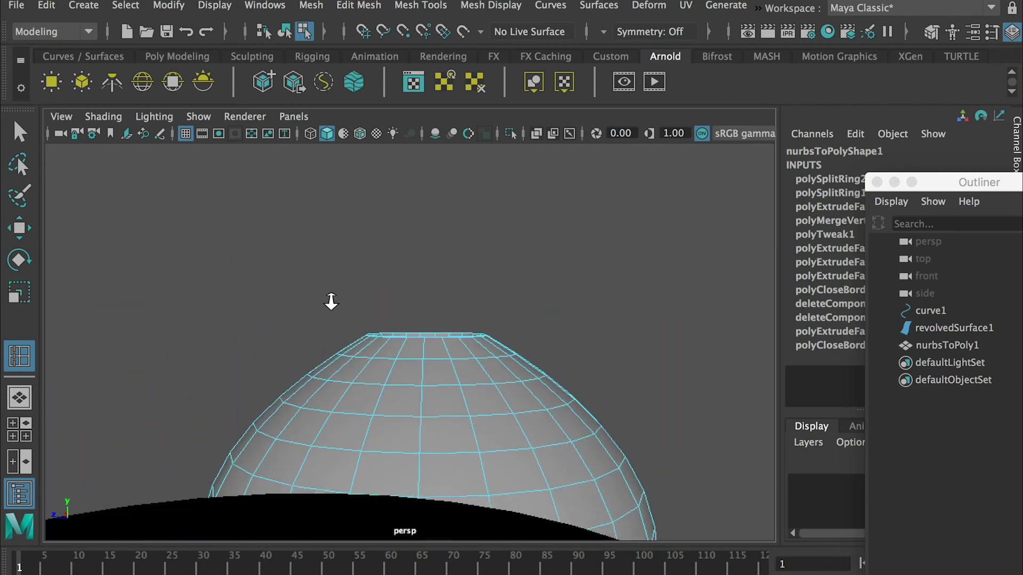
alt+drag(331, 299, 327, 318)
alt+right_drag(326, 317, 490, 381)
alt+drag(491, 382, 457, 350)
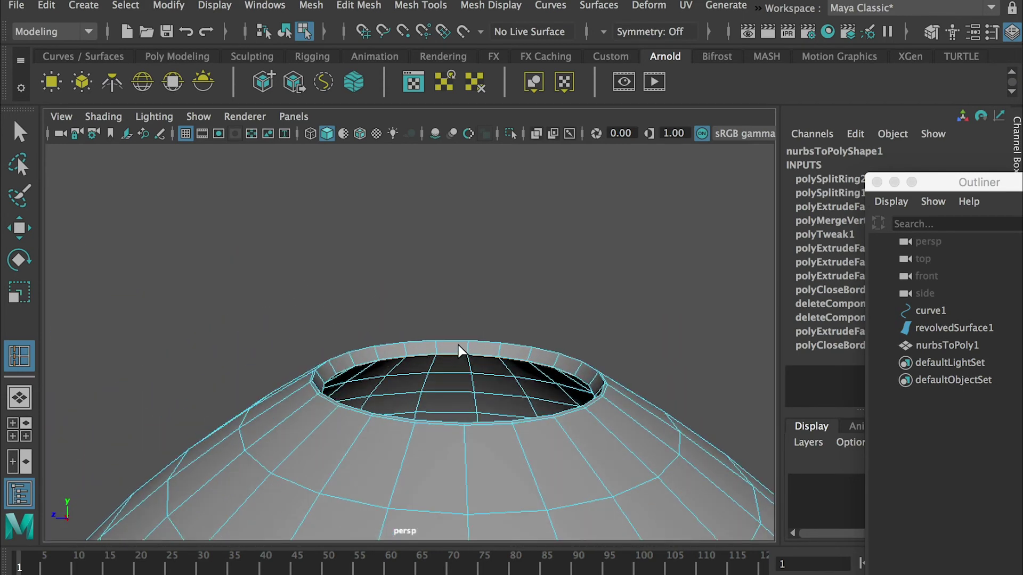
click(462, 342)
alt+drag(408, 322, 443, 347)
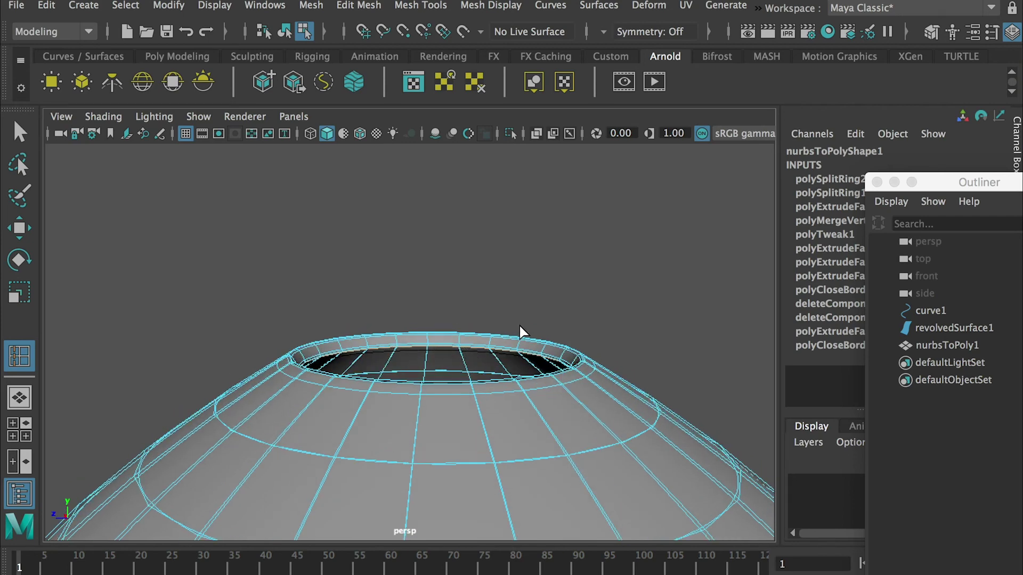
mouse_move(490, 401)
alt+mouse_down()
mouse_move(583, 417)
mouse_move(495, 277)
mouse_move(521, 452)
mouse_move(432, 457)
mouse_move(429, 336)
mouse_move(393, 360)
mouse_move(454, 441)
mouse_move(500, 378)
mouse_move(482, 397)
alt+mouse_up()
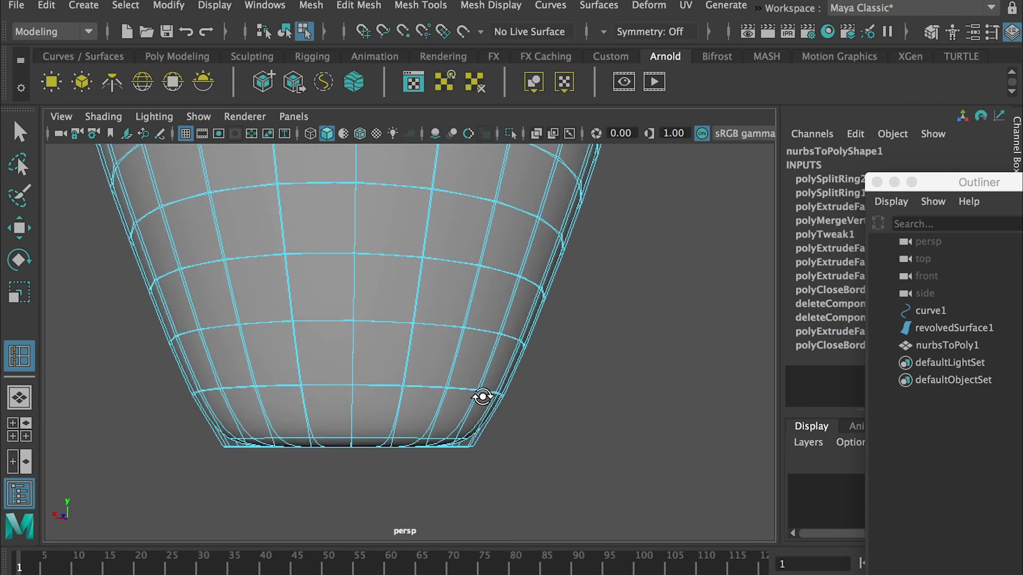
Insert two support loops hugging the vase's bottom edge, then exit to Object Mode
double_click(455, 444)
alt+drag(455, 445, 450, 400)
drag(434, 363, 434, 363)
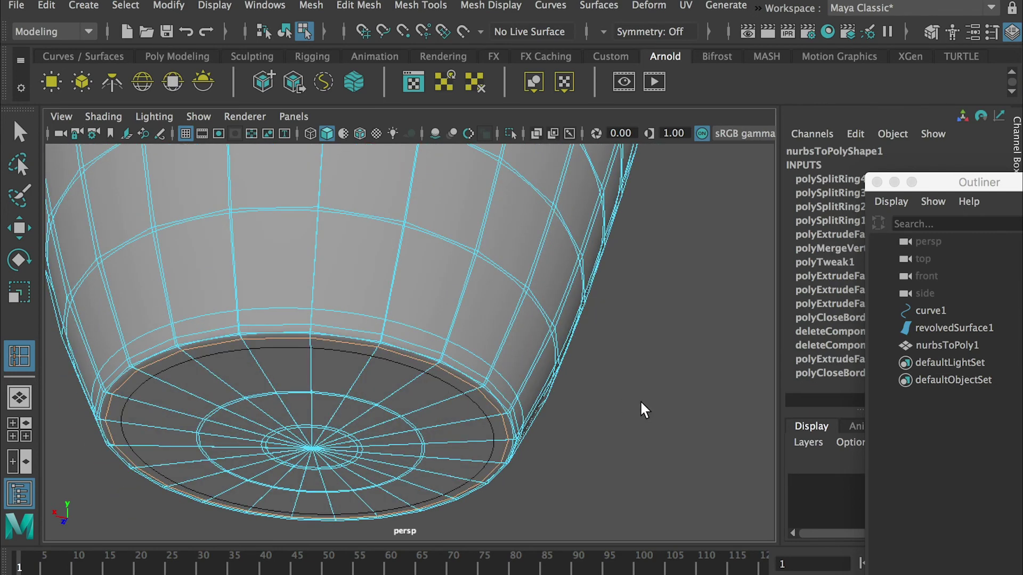
alt+drag(641, 409, 589, 404)
key(q)
alt+drag(496, 292, 506, 409)
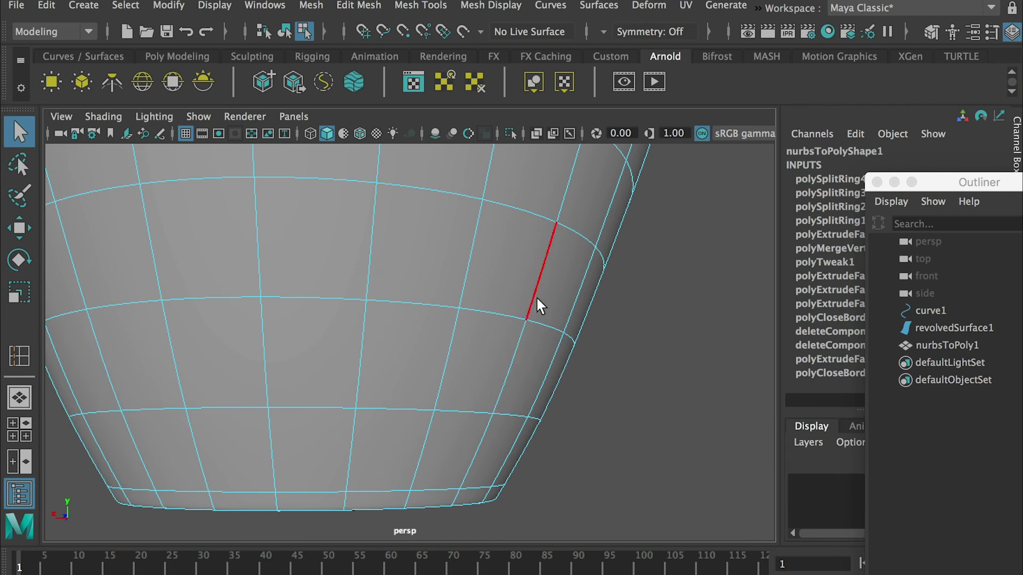
right_drag(533, 216, 608, 198)
Select the vase as an object and inspect its smooth-previewed bottom, deselecting to view the shading
click(648, 335)
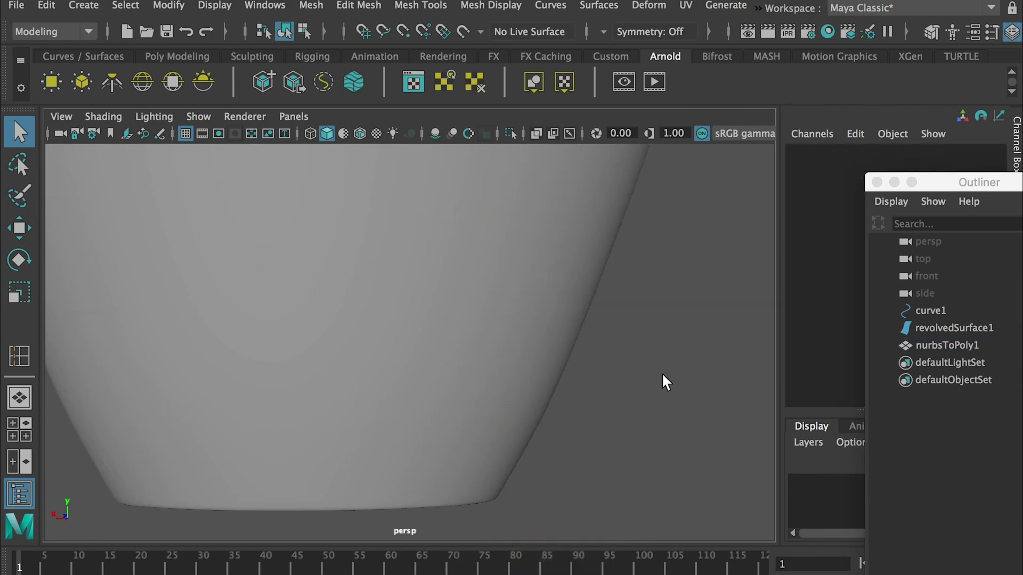
alt+drag(664, 382, 634, 271)
click(581, 309)
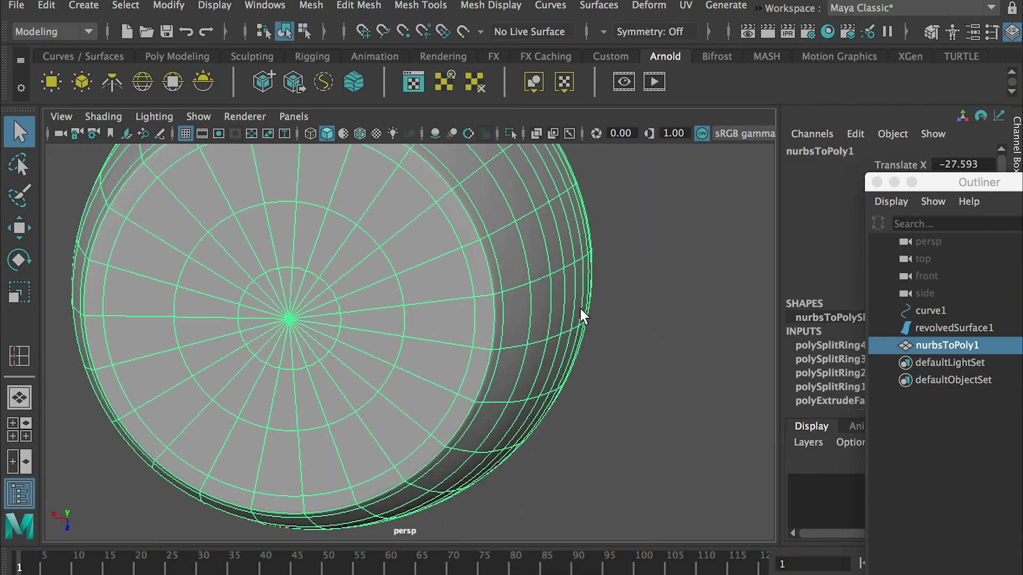
alt+drag(640, 333, 588, 324)
click(654, 331)
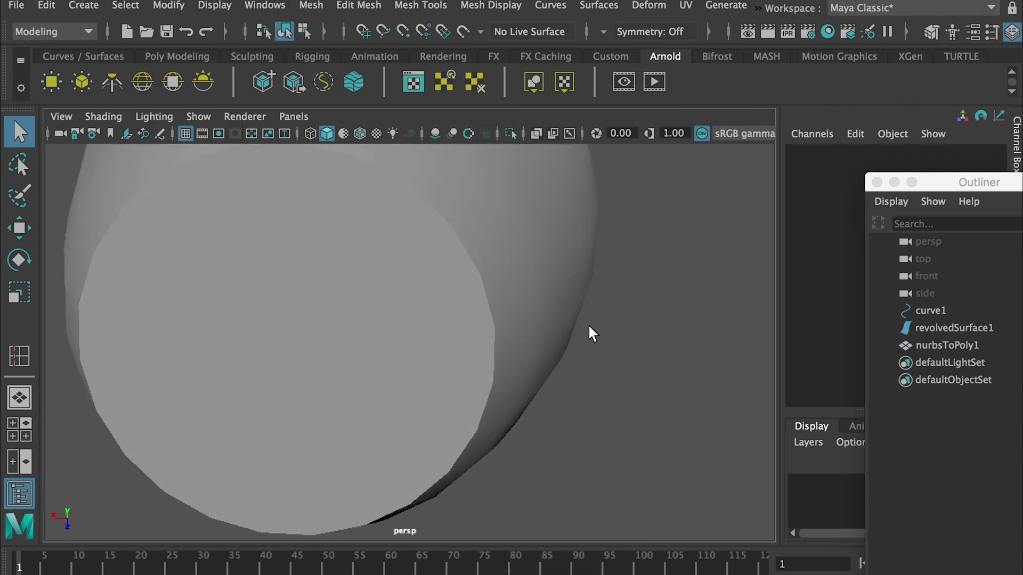
click(588, 324)
click(667, 352)
click(557, 299)
alt+drag(557, 299, 654, 306)
click(654, 307)
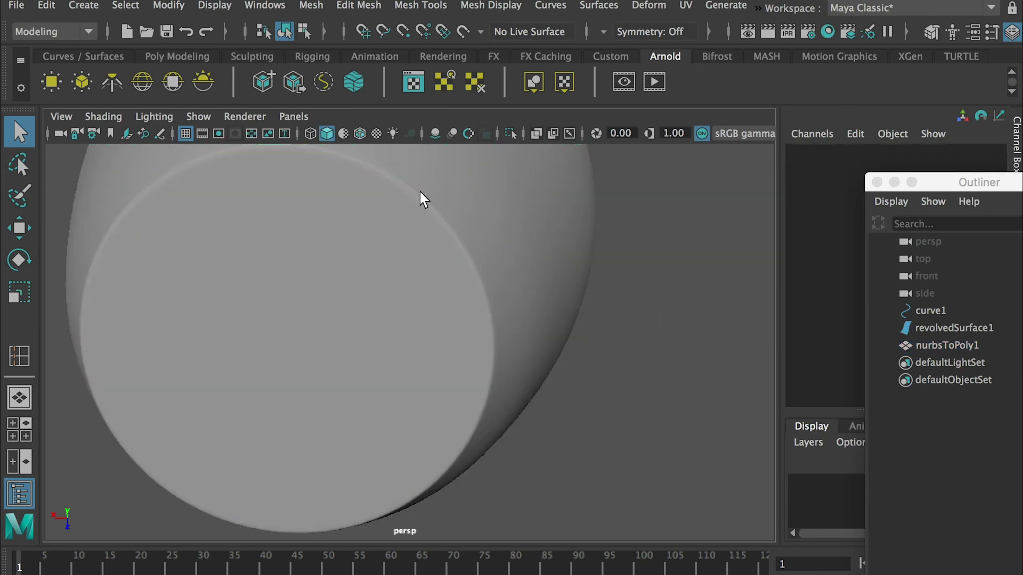
Pull back to show both vases side by side, then bring up the group01.jpg reference photo
alt+drag(487, 396, 367, 326)
alt+right_drag(368, 327, 345, 326)
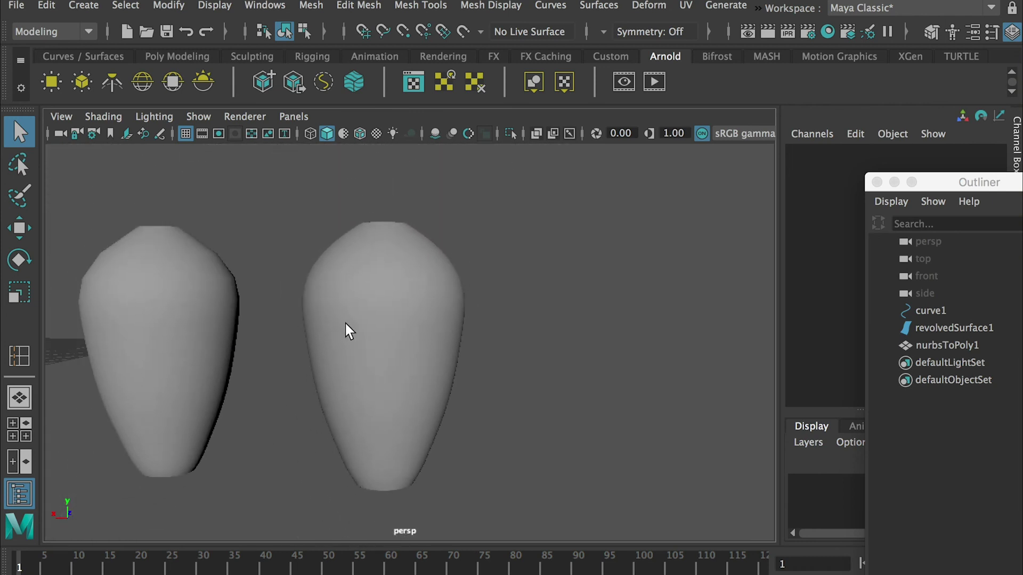
key(super+Tab)
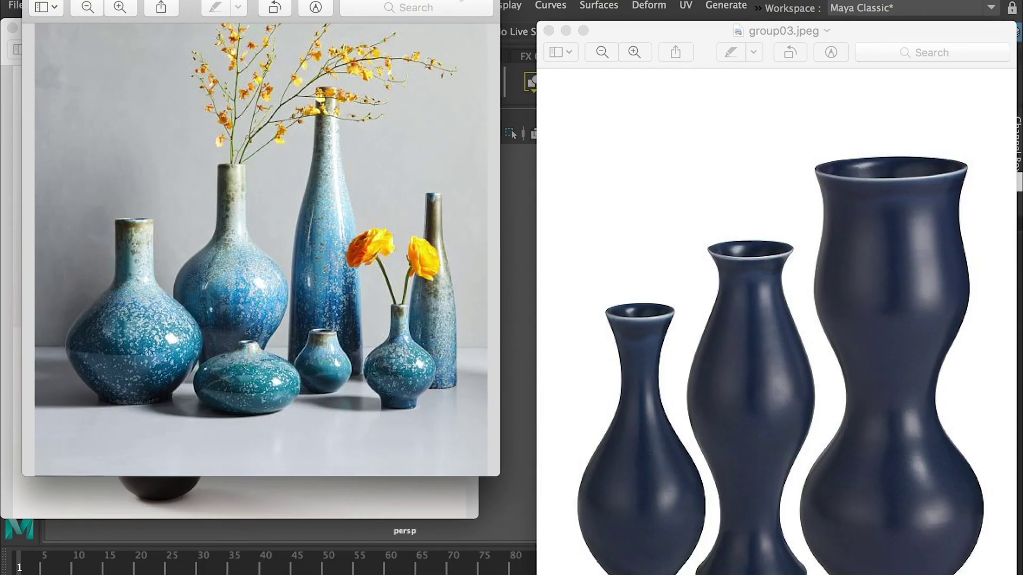
Reposition the group02.jpg photo window to the right, tiling it beside the other vase references
drag(464, 5, 604, 151)
drag(555, 183, 605, 158)
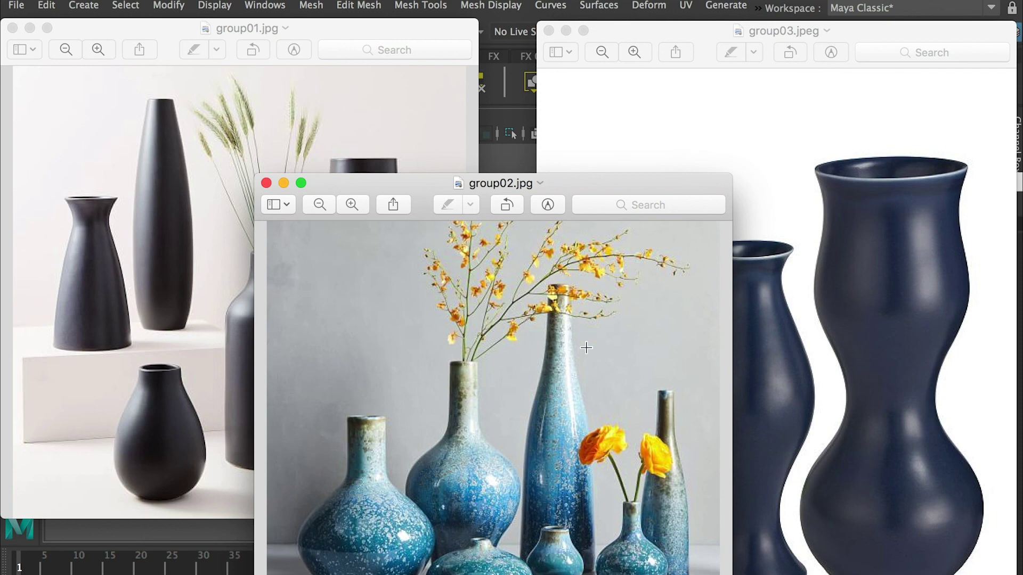
drag(680, 183, 734, 187)
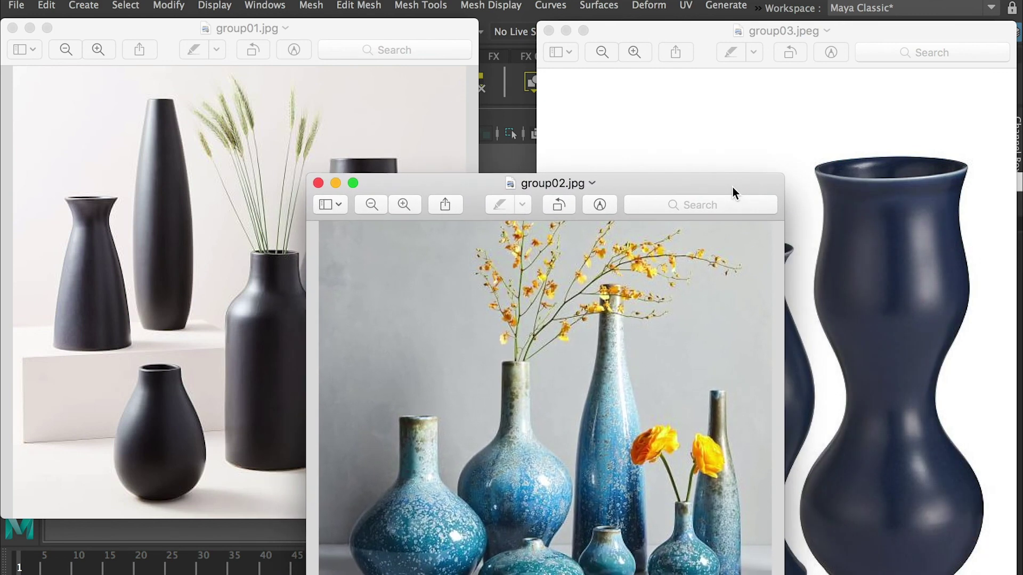